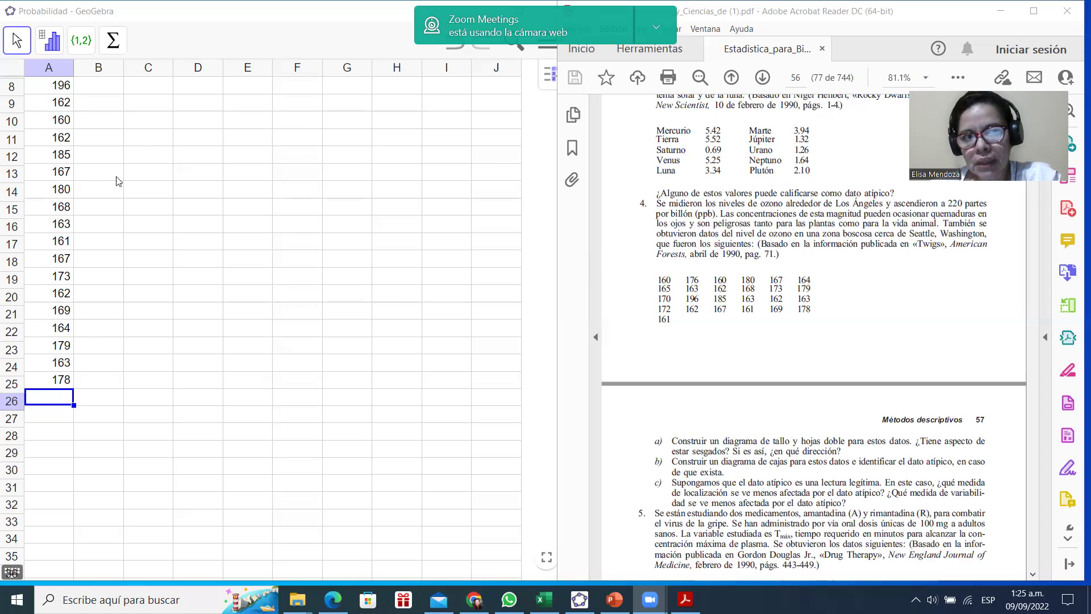
Read exercise 4's ozone data and questions a to c in the PDF, comparing the data with column A, and hide the webcam notification
{"action": "scroll", "coordinate": [129, 191], "scroll_direction": "up", "scroll_amount": 4}
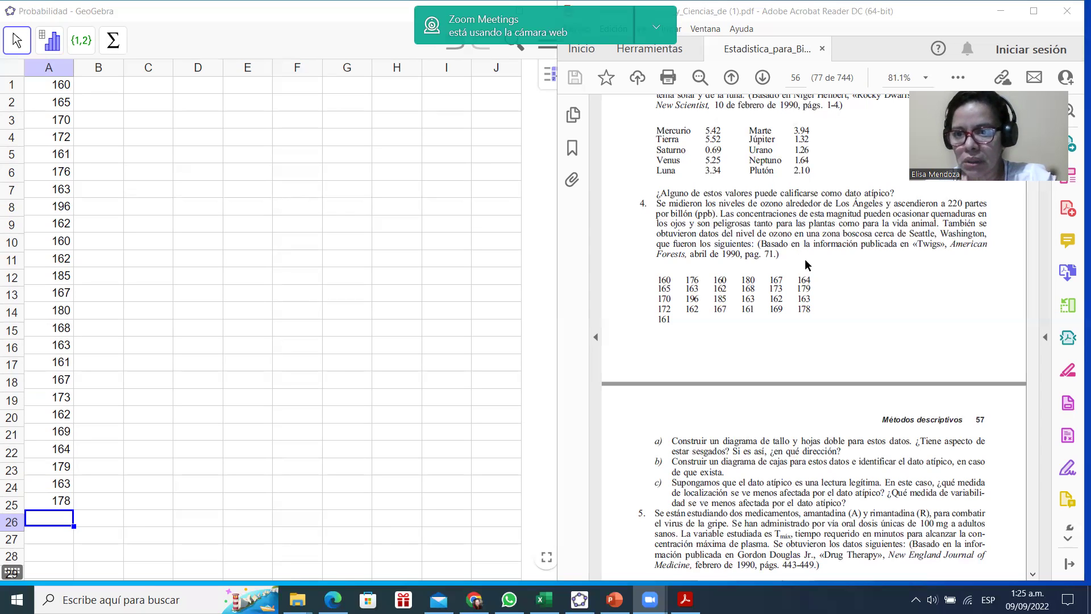
{"action": "scroll", "coordinate": [792, 264], "scroll_direction": "up", "scroll_amount": 1}
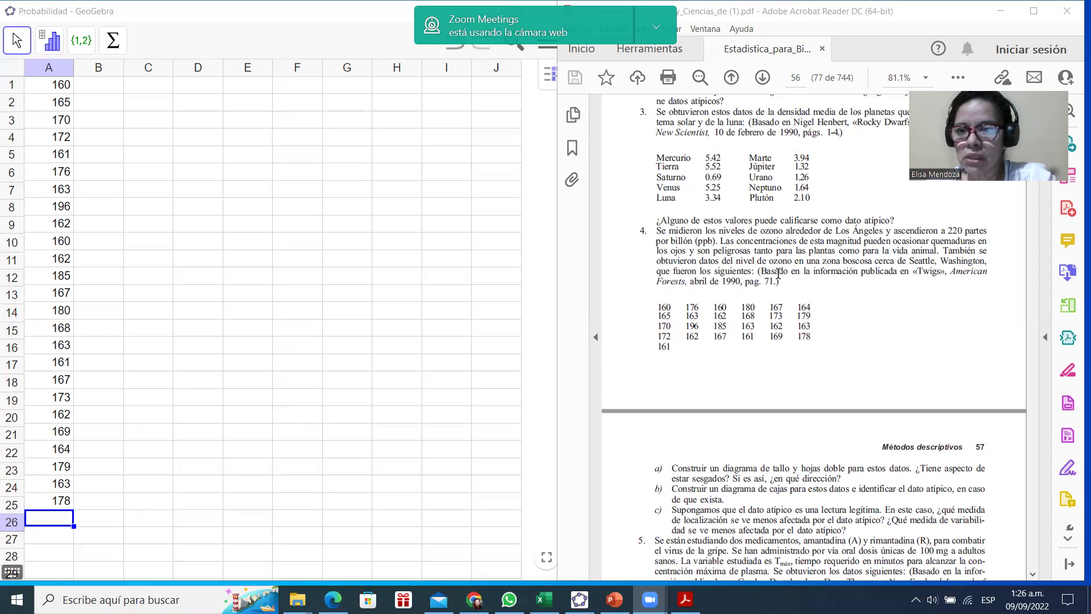
{"action": "scroll", "coordinate": [774, 285], "scroll_direction": "down", "scroll_amount": 3}
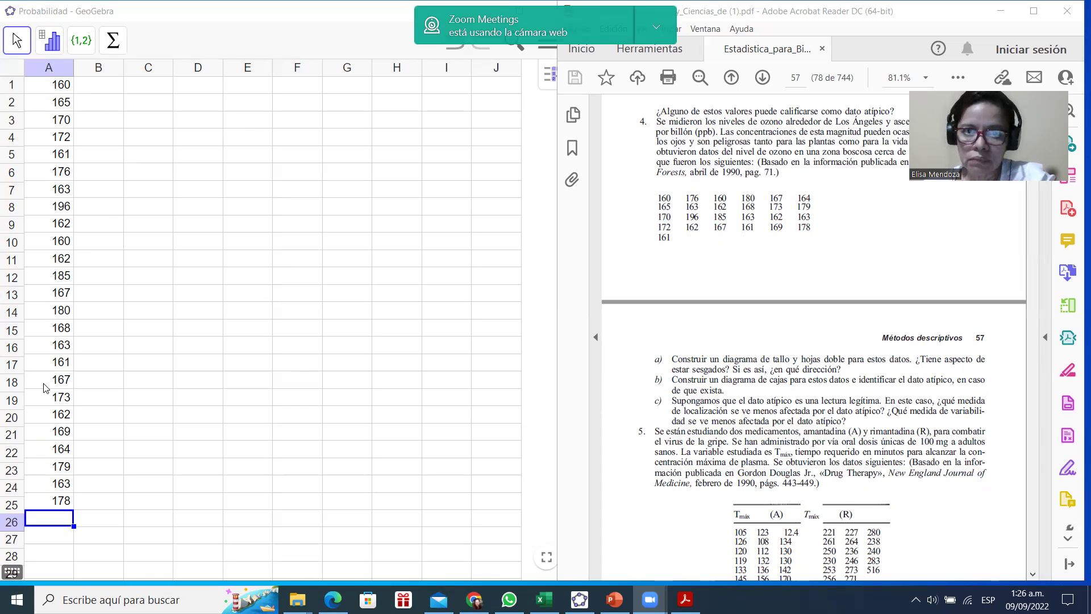
{"action": "left_click", "coordinate": [656, 32]}
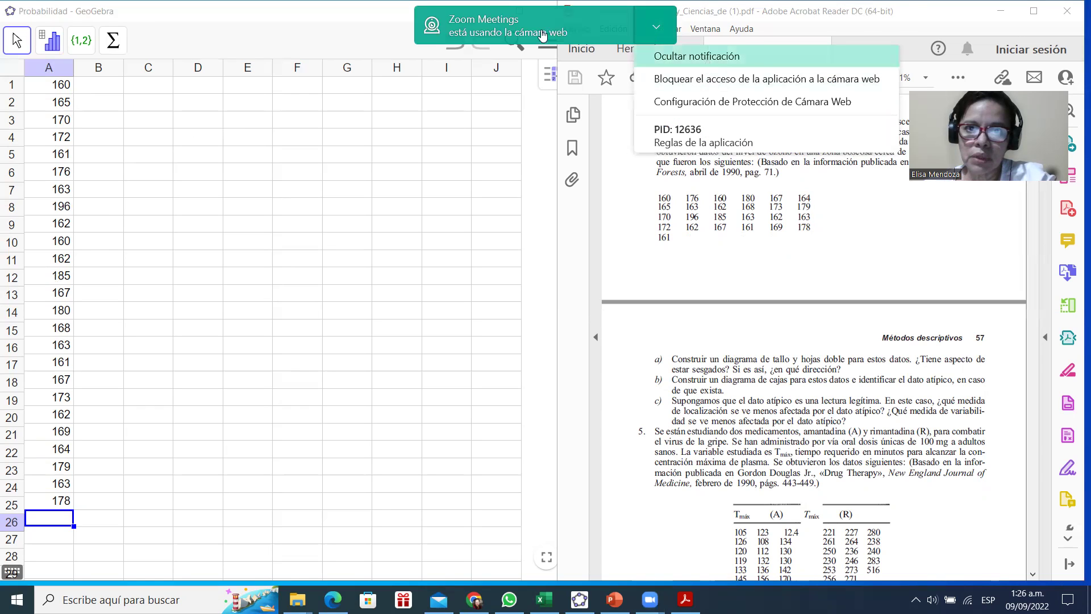
{"action": "left_click", "coordinate": [701, 57]}
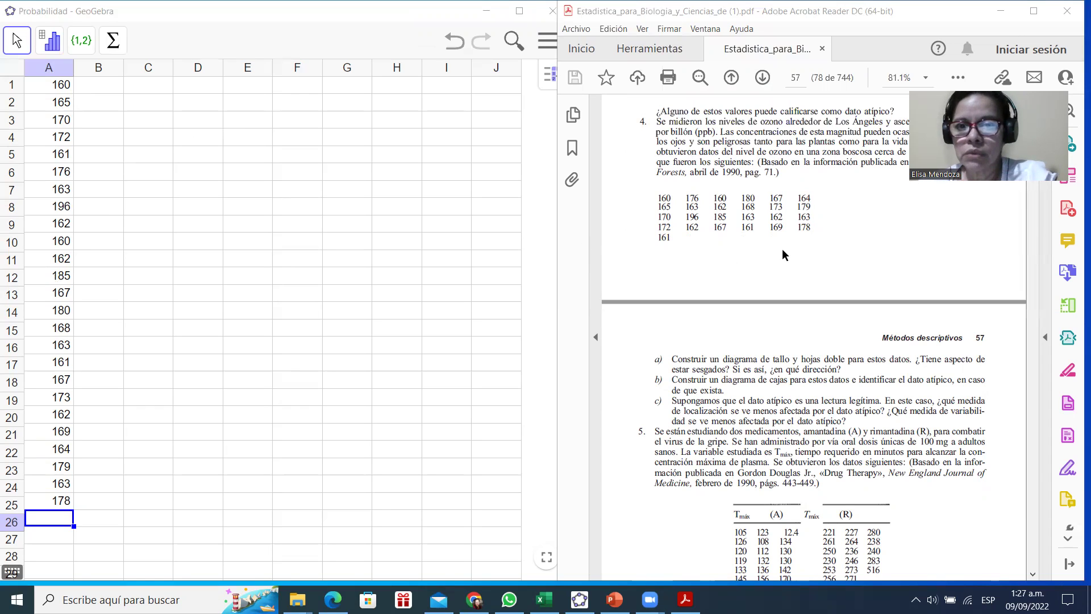
{"action": "scroll", "coordinate": [783, 254], "scroll_direction": "down", "scroll_amount": 2}
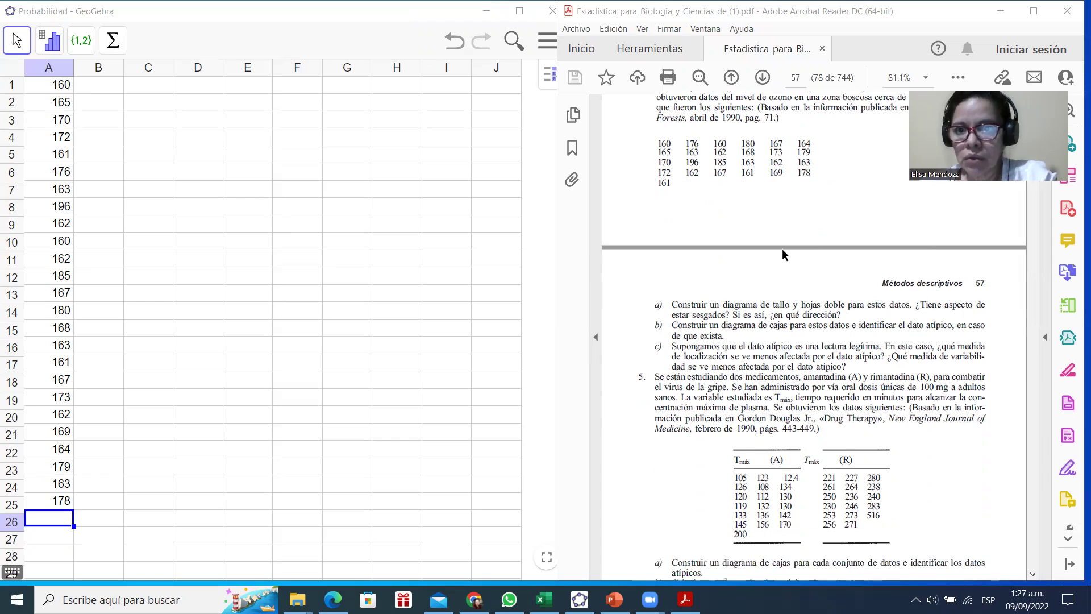
{"action": "scroll", "coordinate": [682, 261], "scroll_direction": "down", "scroll_amount": 2}
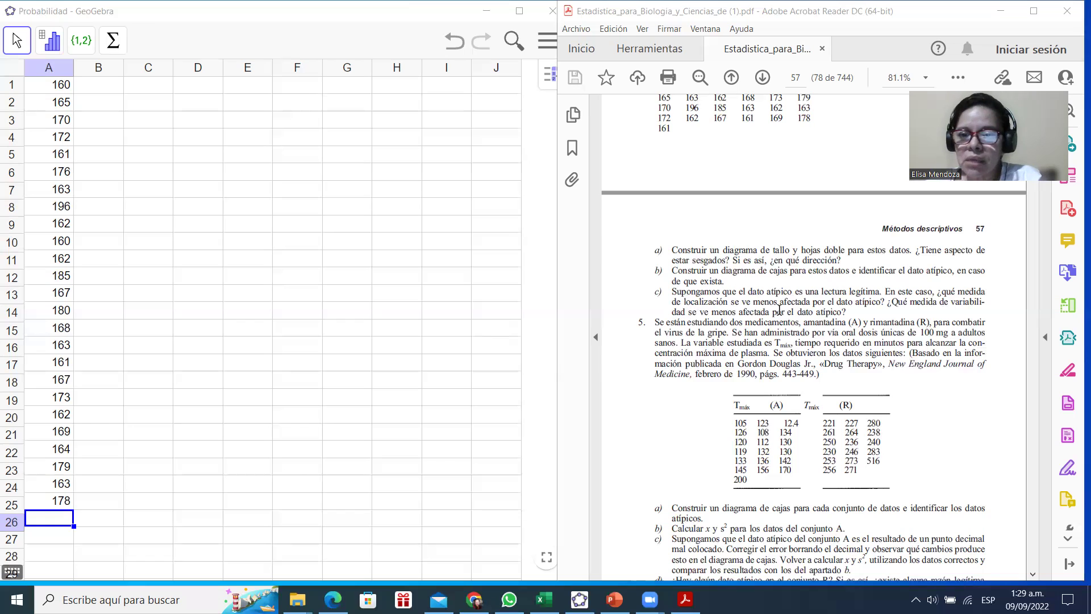
{"action": "scroll", "coordinate": [779, 309], "scroll_direction": "up", "scroll_amount": 1}
{"action": "scroll", "coordinate": [780, 309], "scroll_direction": "up", "scroll_amount": 3}
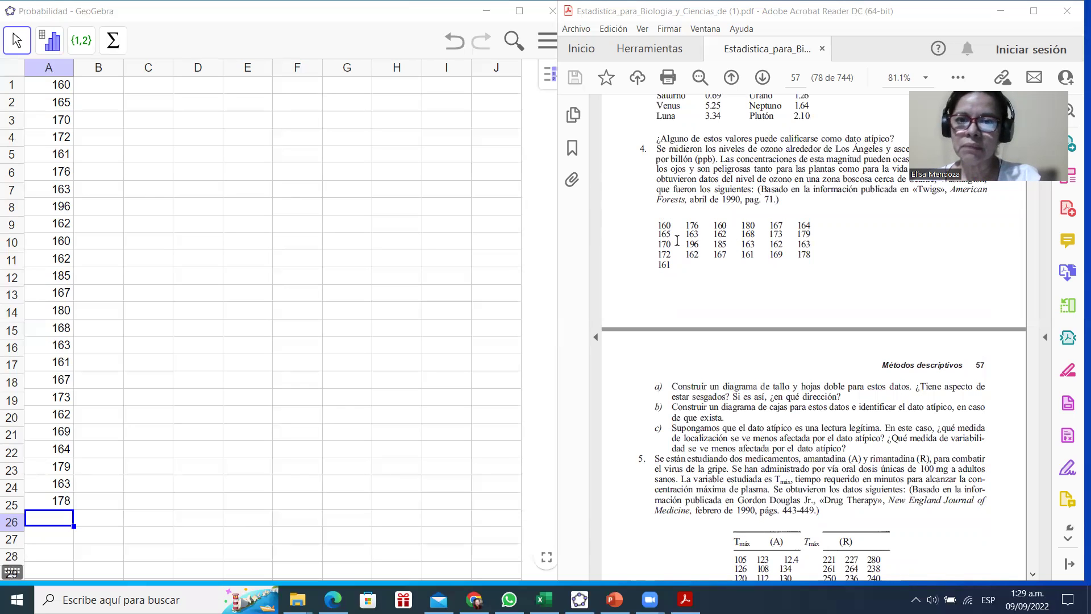
Minimize the PDF reader and maximize the GeoGebra spreadsheet window
{"action": "left_click", "coordinate": [197, 151]}
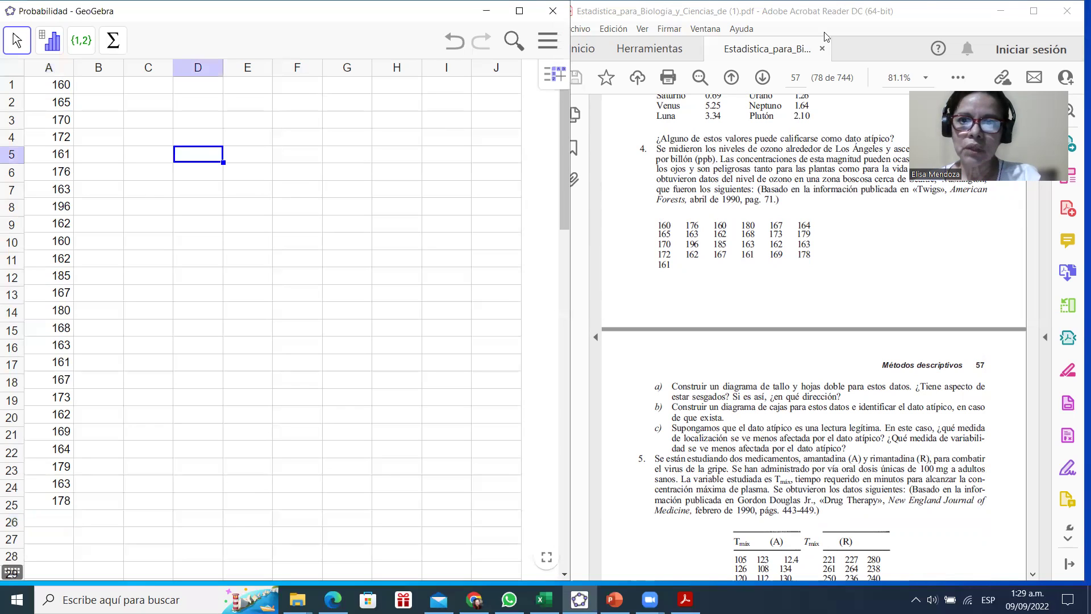
{"action": "left_click", "coordinate": [1001, 11]}
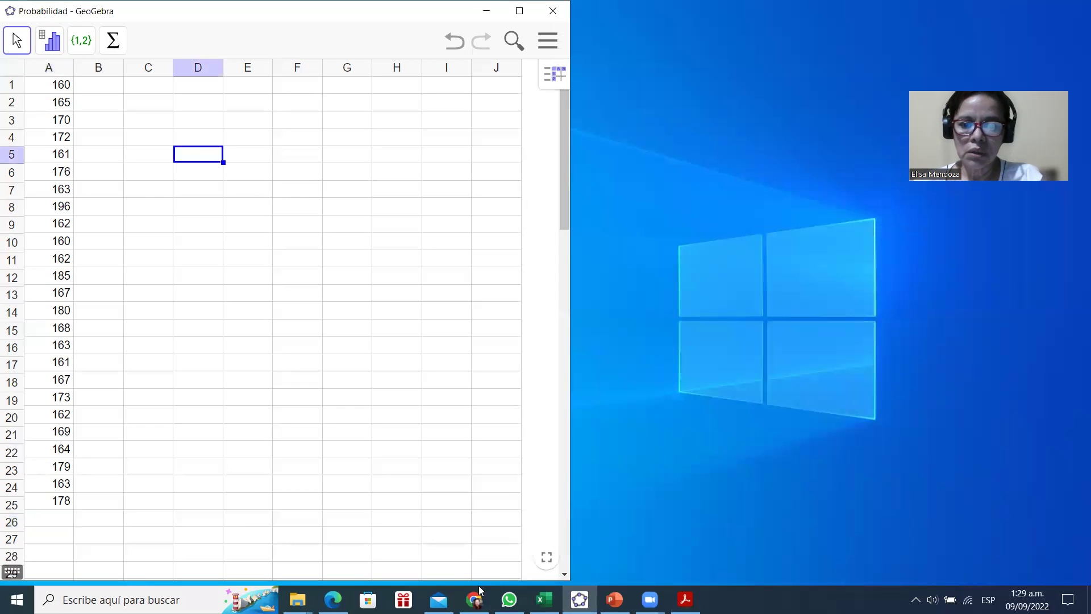
{"action": "left_click_drag", "start_coordinate": [573, 100], "coordinate": [795, 125]}
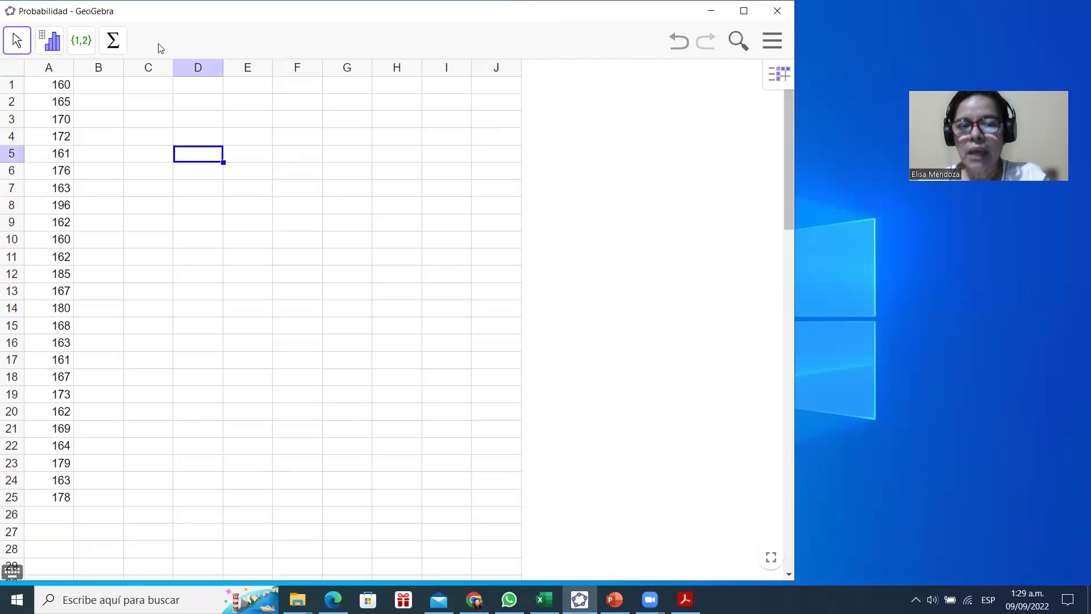
{"action": "left_click_drag", "start_coordinate": [578, 21], "coordinate": [639, 30]}
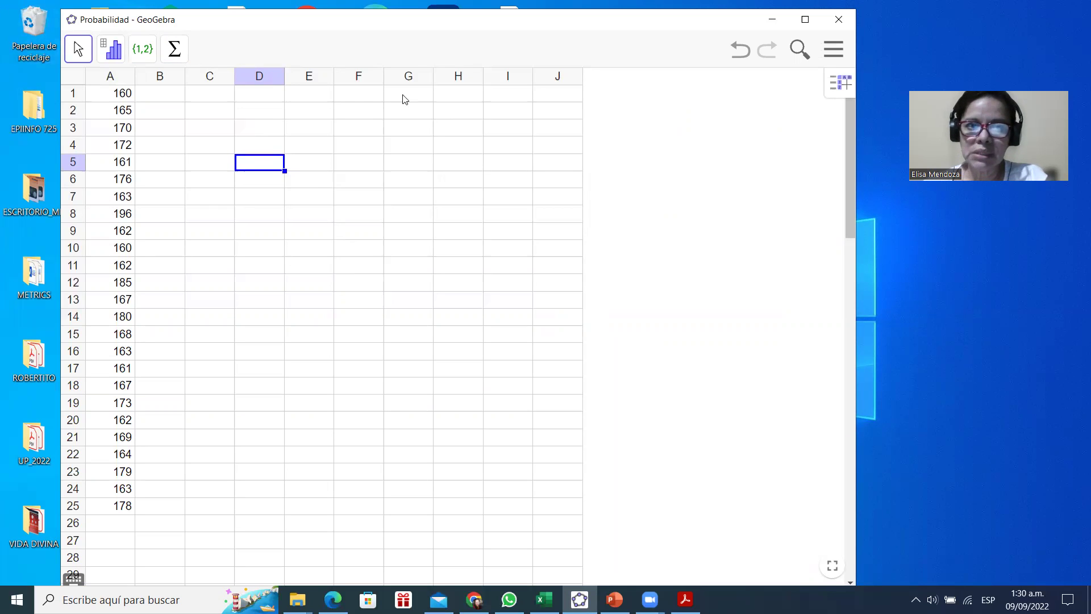
{"action": "left_click", "coordinate": [833, 57]}
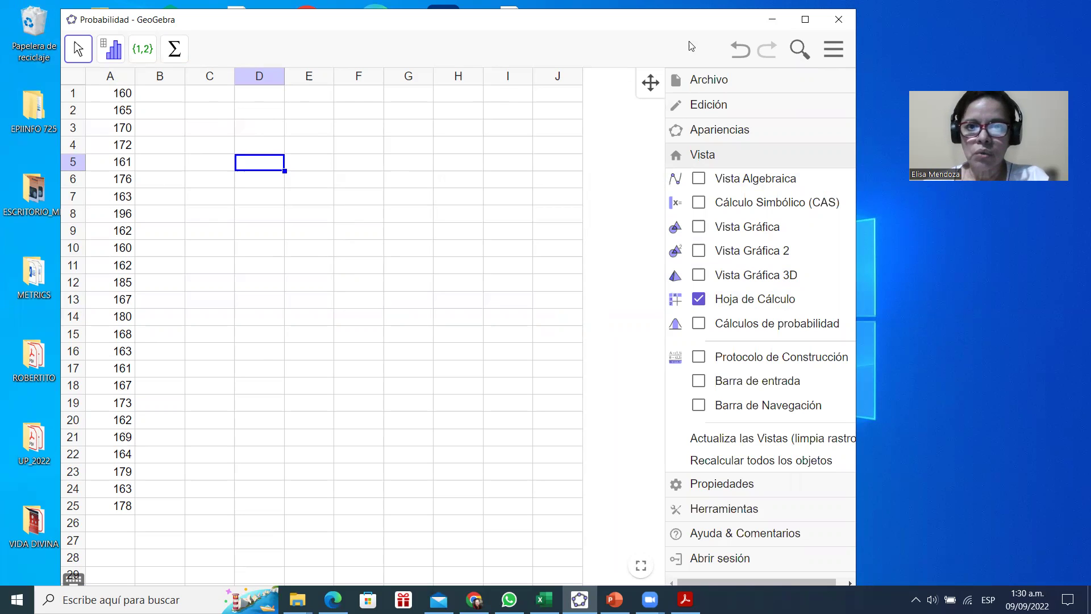
{"action": "left_click", "coordinate": [806, 20]}
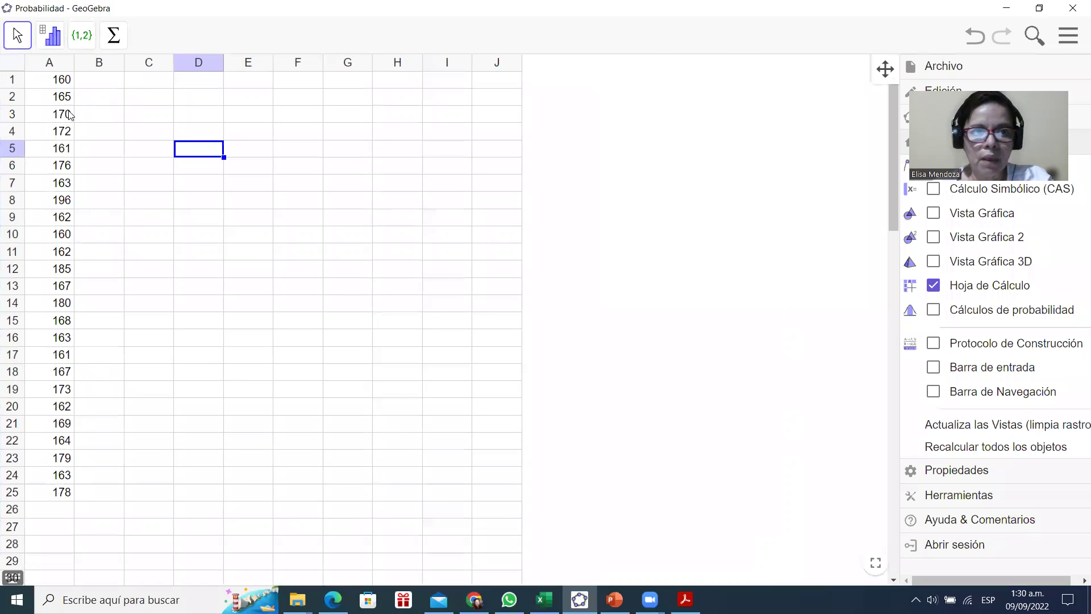
{"action": "left_click", "coordinate": [51, 45]}
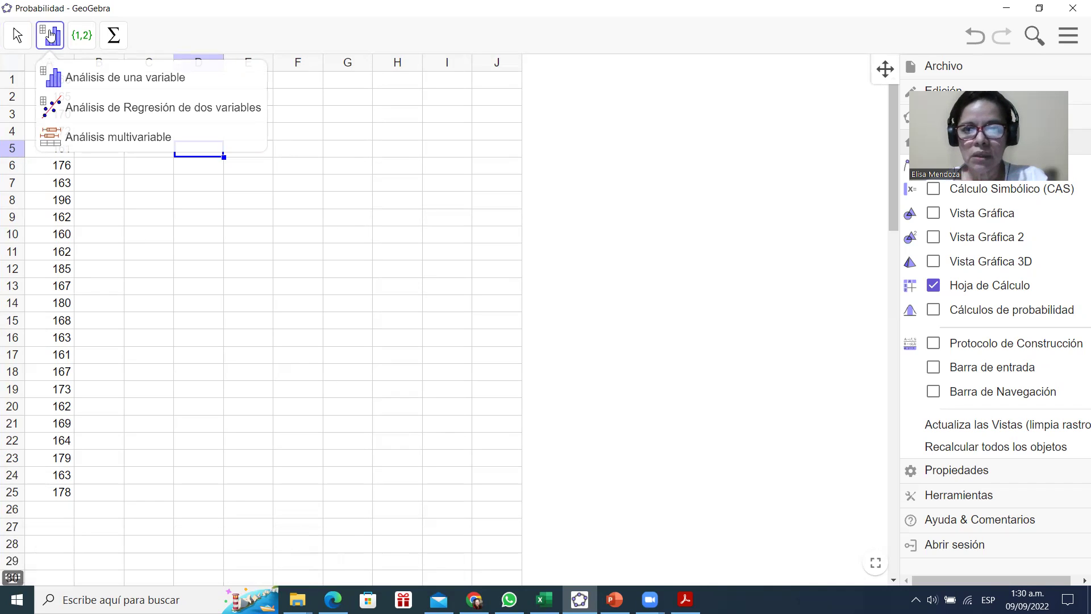
{"action": "left_click", "coordinate": [86, 83]}
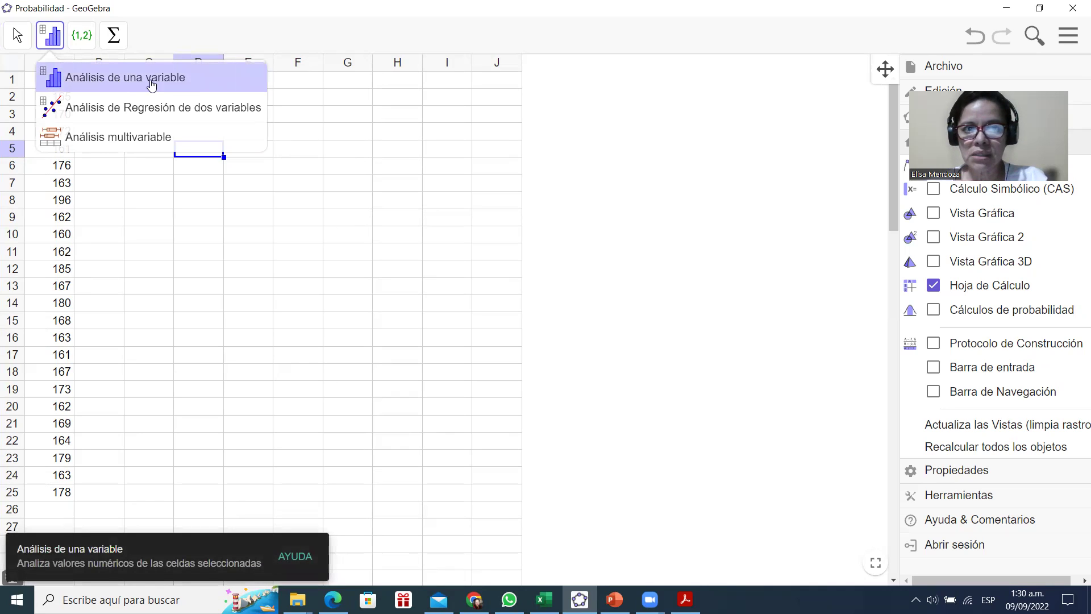
{"action": "left_click", "coordinate": [135, 200]}
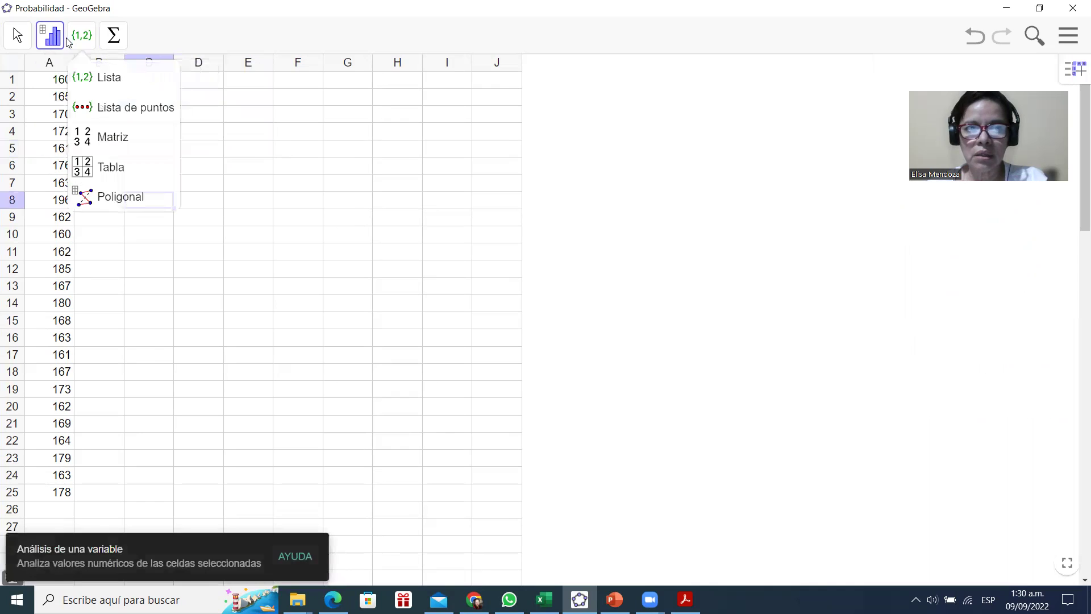
{"action": "left_click", "coordinate": [325, 130]}
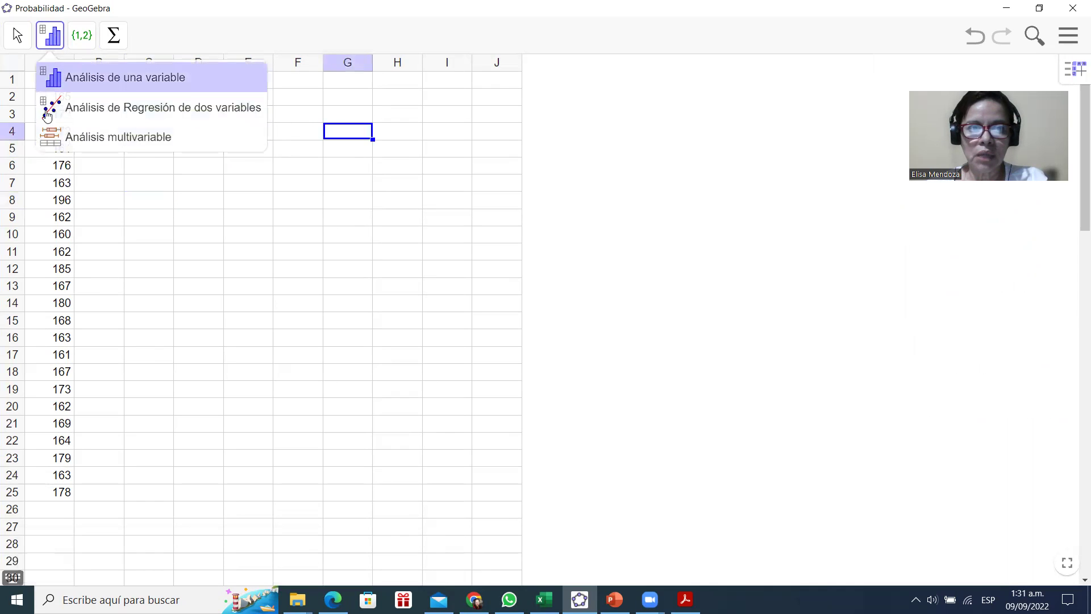
Run a one-variable analysis on the ozone data in cells A1 to A25
{"action": "left_click_drag", "start_coordinate": [45, 492], "coordinate": [31, 87]}
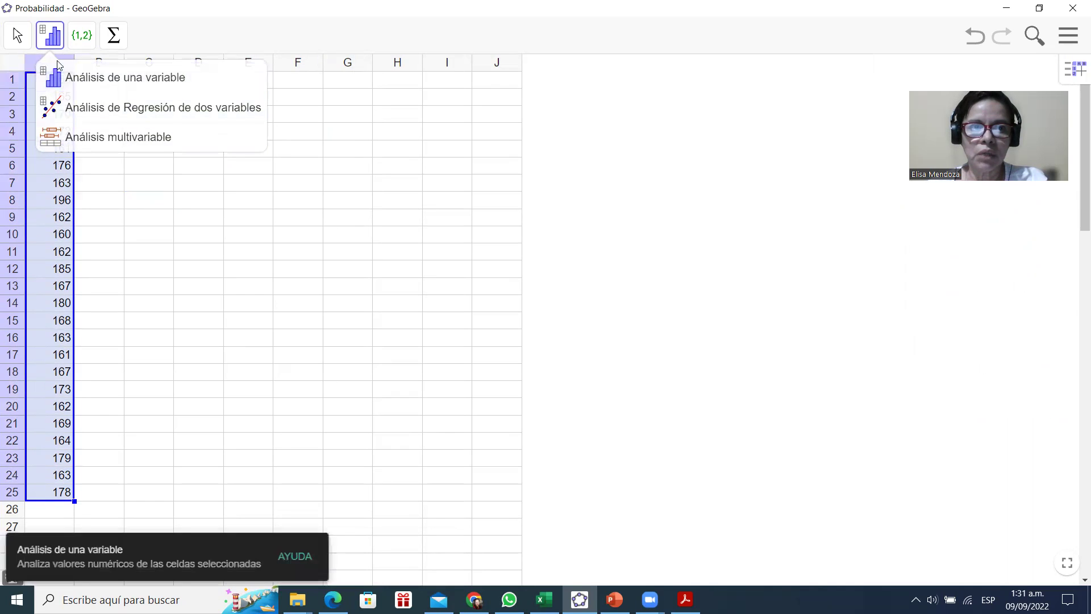
{"action": "mouse_move", "coordinate": [71, 49]}
{"action": "left_click", "coordinate": [94, 90]}
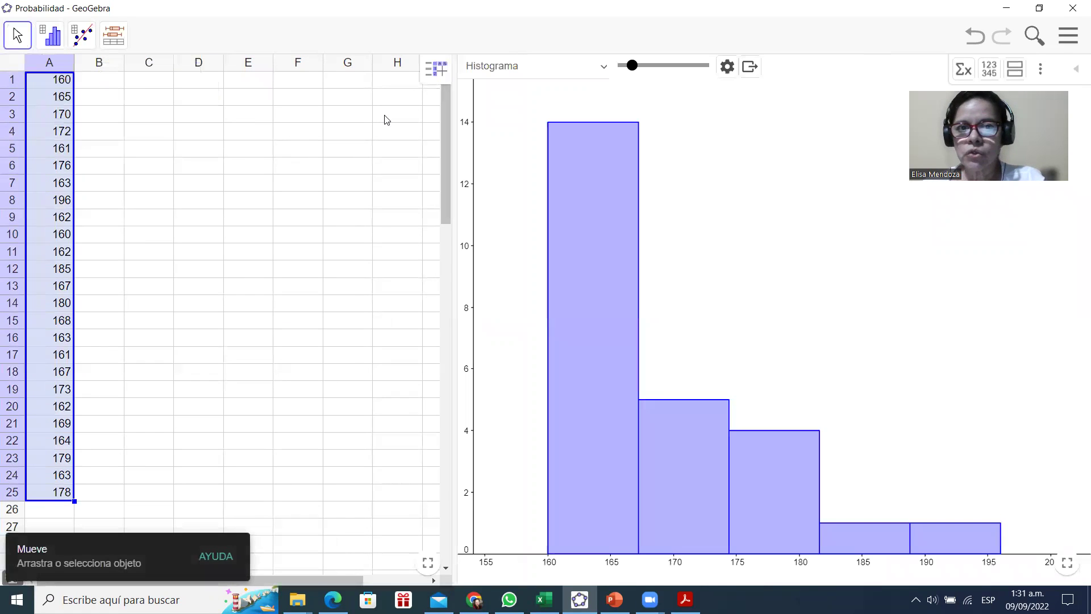
Widen the chart area and increase the histogram to six classes
{"action": "left_click_drag", "start_coordinate": [453, 113], "coordinate": [287, 113]}
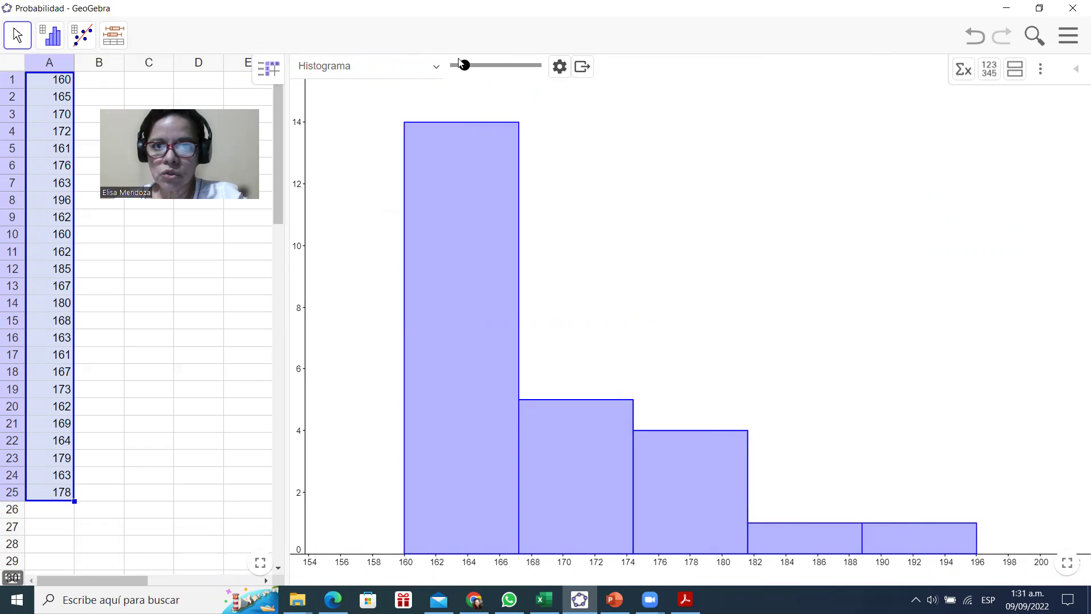
{"action": "left_click_drag", "start_coordinate": [464, 69], "coordinate": [472, 67]}
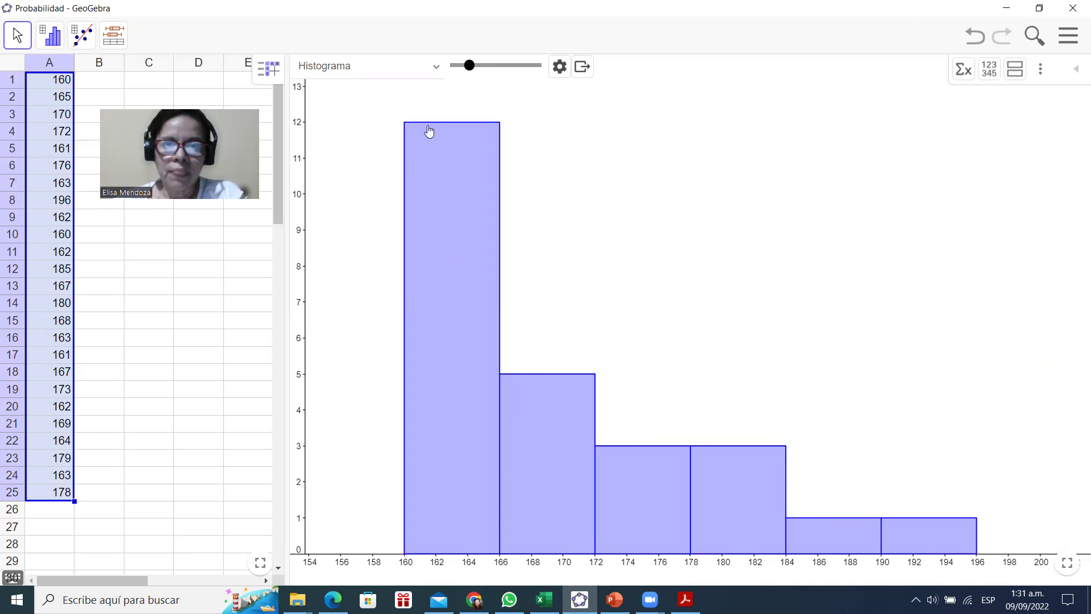
Change the plot to a stem-and-leaf diagram, compare its scale adjustments, and set the adjustment to -1
{"action": "left_click", "coordinate": [440, 69]}
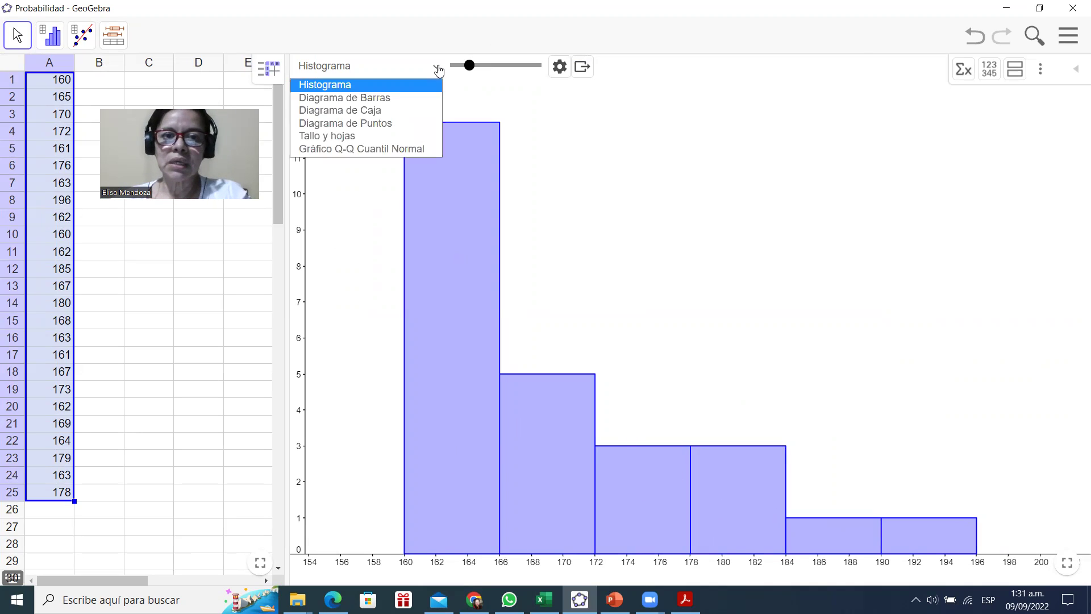
{"action": "left_click", "coordinate": [328, 136]}
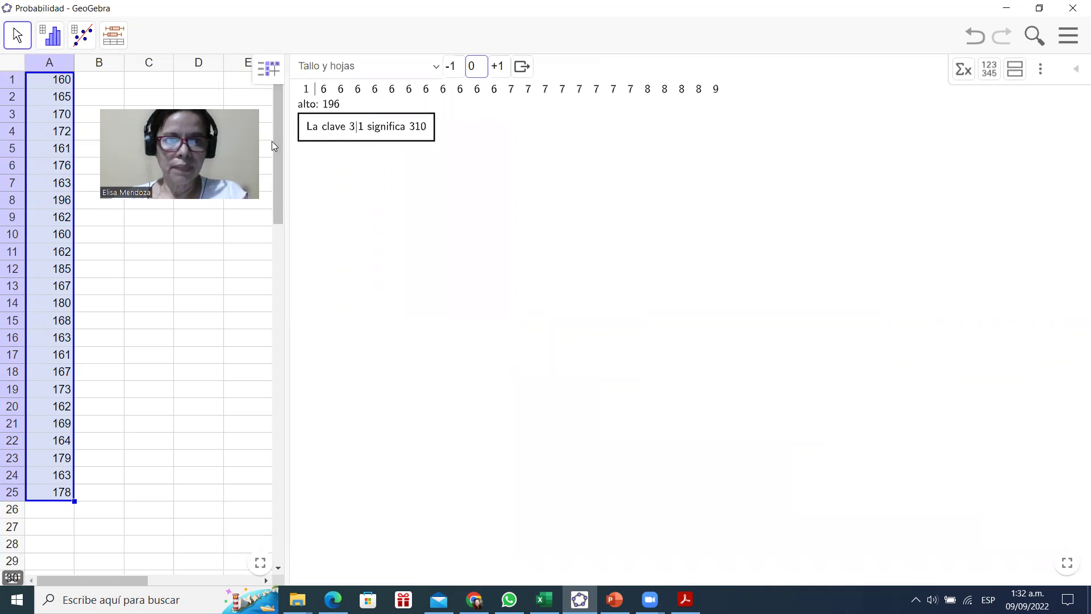
{"action": "left_click_drag", "start_coordinate": [249, 125], "coordinate": [231, 34]}
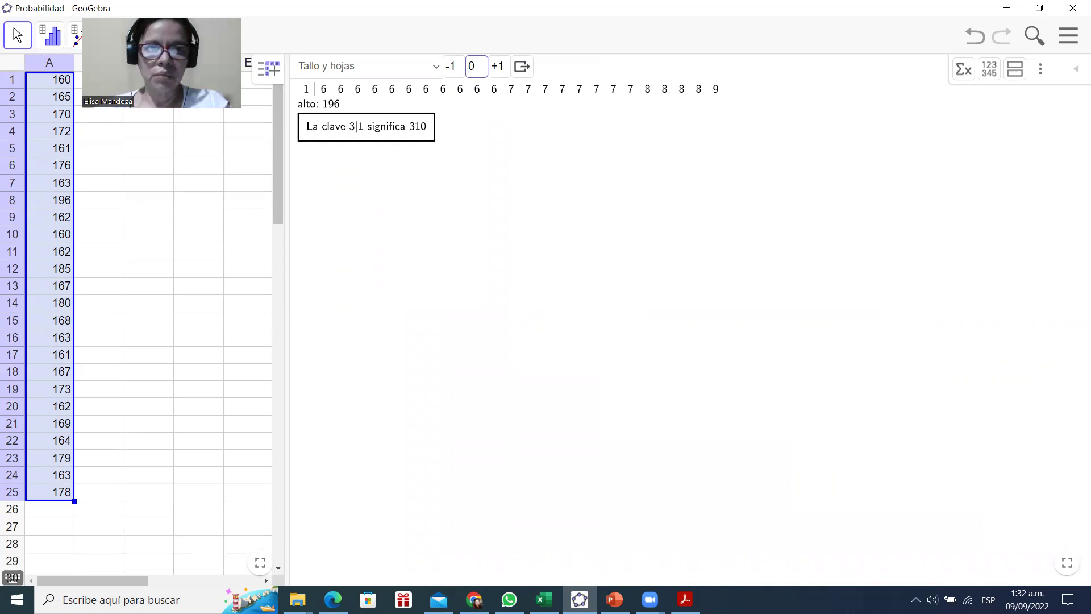
{"action": "left_click", "coordinate": [522, 67]}
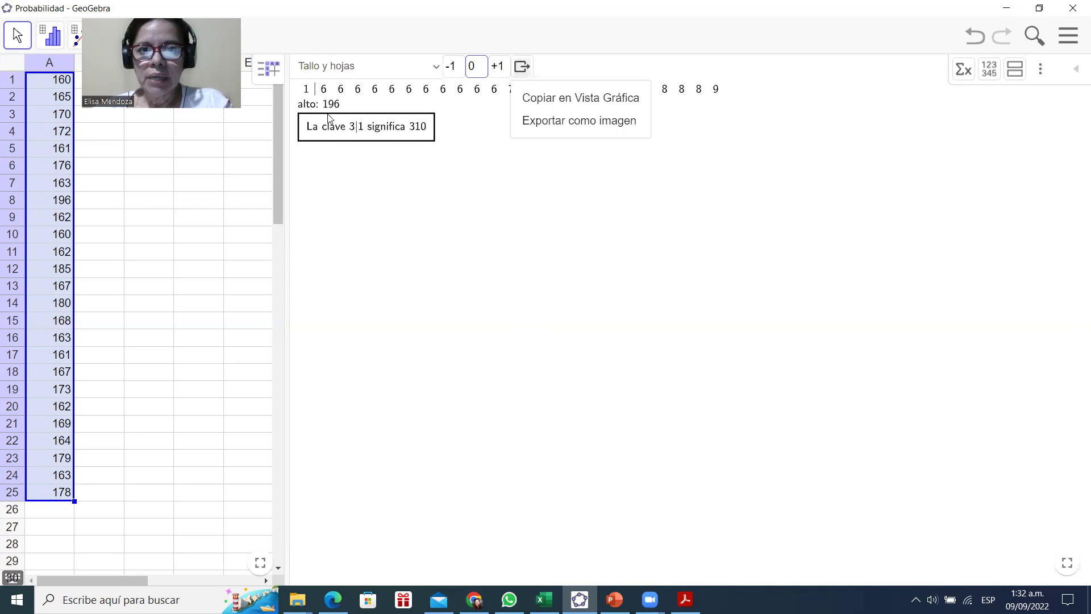
{"action": "left_click", "coordinate": [501, 67]}
{"action": "left_click", "coordinate": [452, 67]}
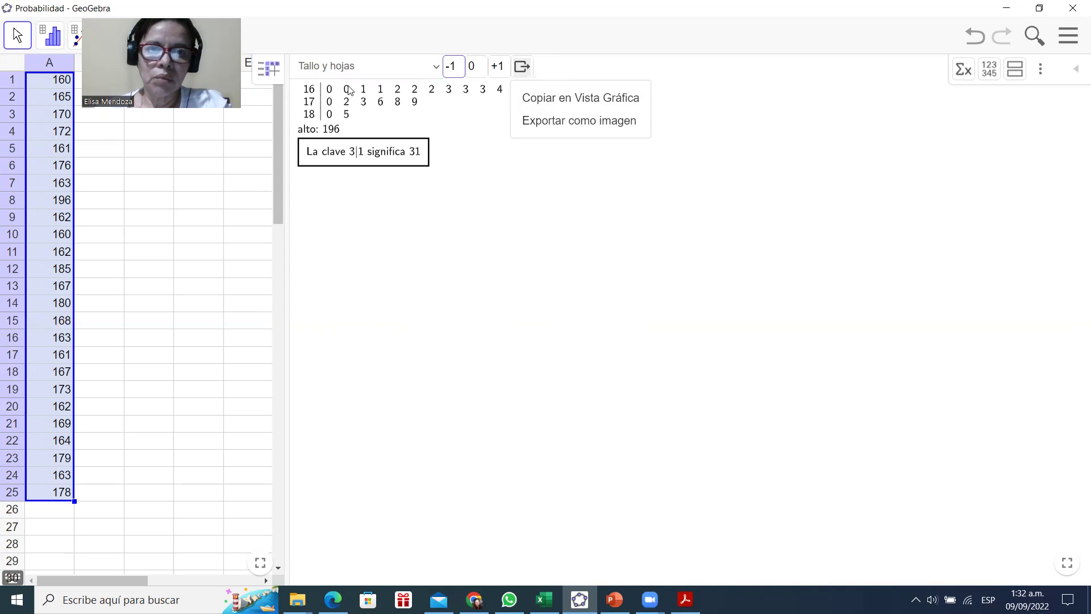
{"action": "left_click", "coordinate": [445, 68]}
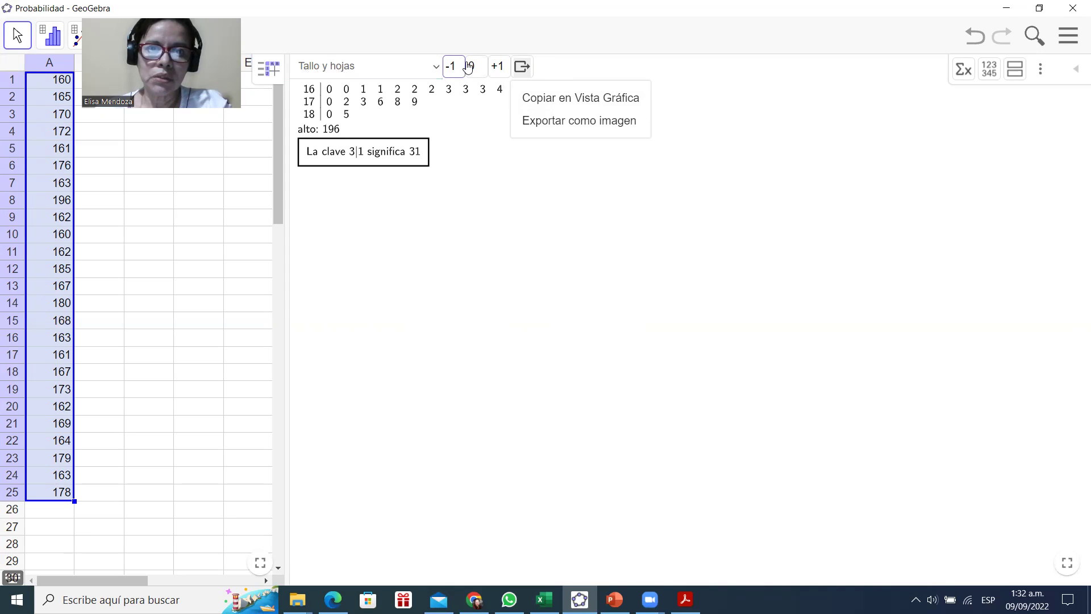
{"action": "left_click", "coordinate": [472, 67]}
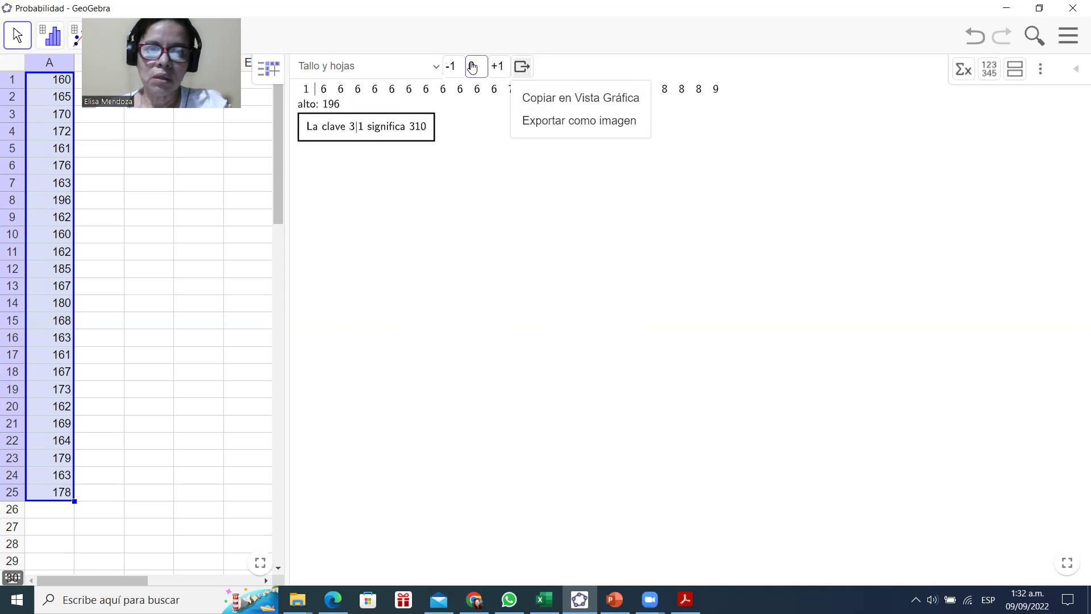
{"action": "left_click", "coordinate": [452, 68]}
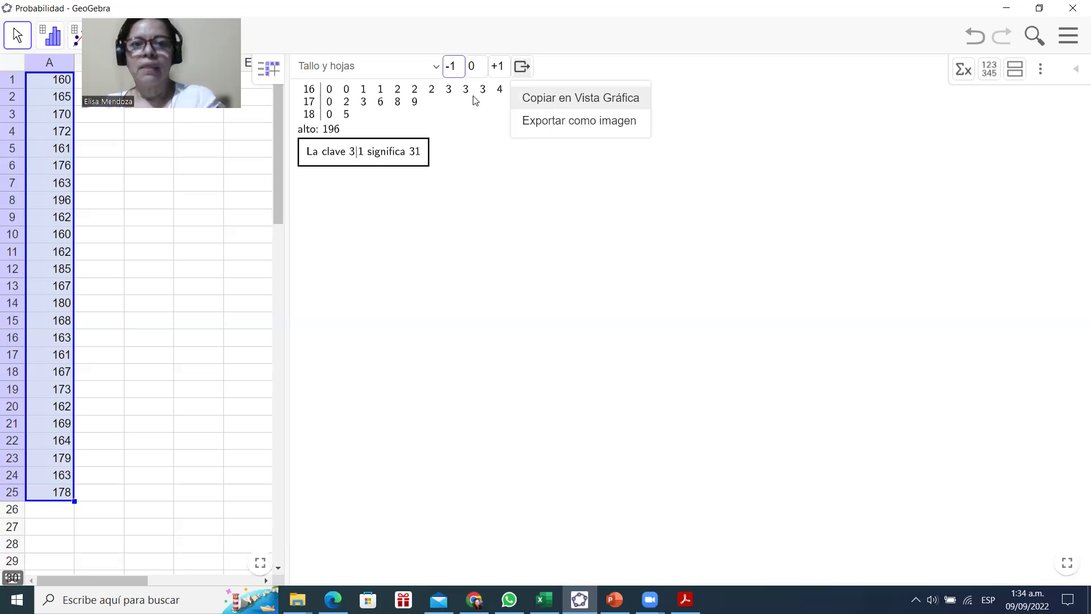
Change the plot to a box plot and show the summary statistics table beside it
{"action": "left_click", "coordinate": [438, 67]}
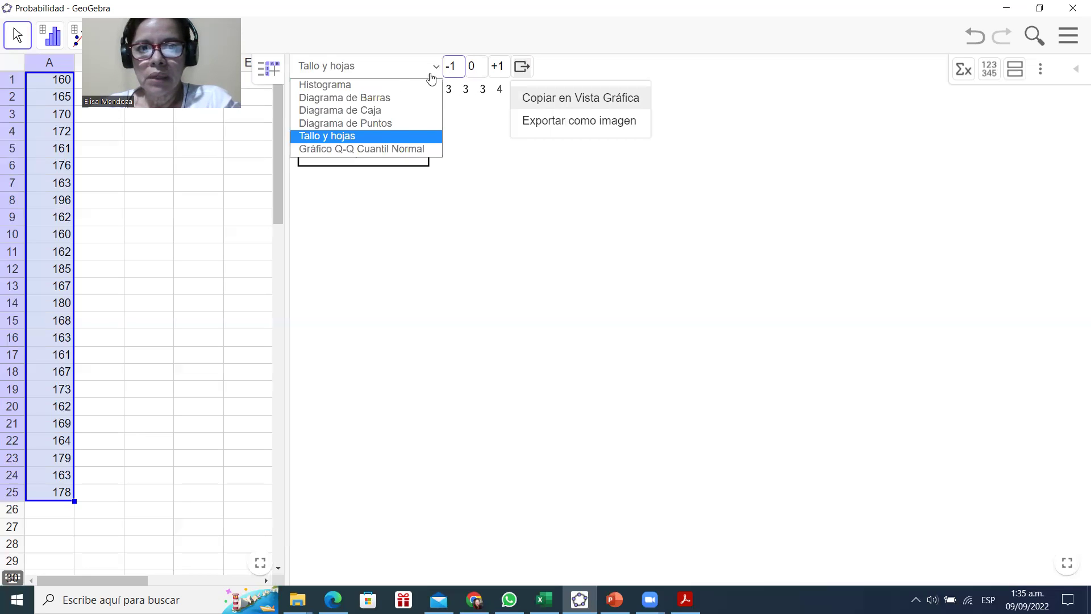
{"action": "left_click", "coordinate": [367, 111]}
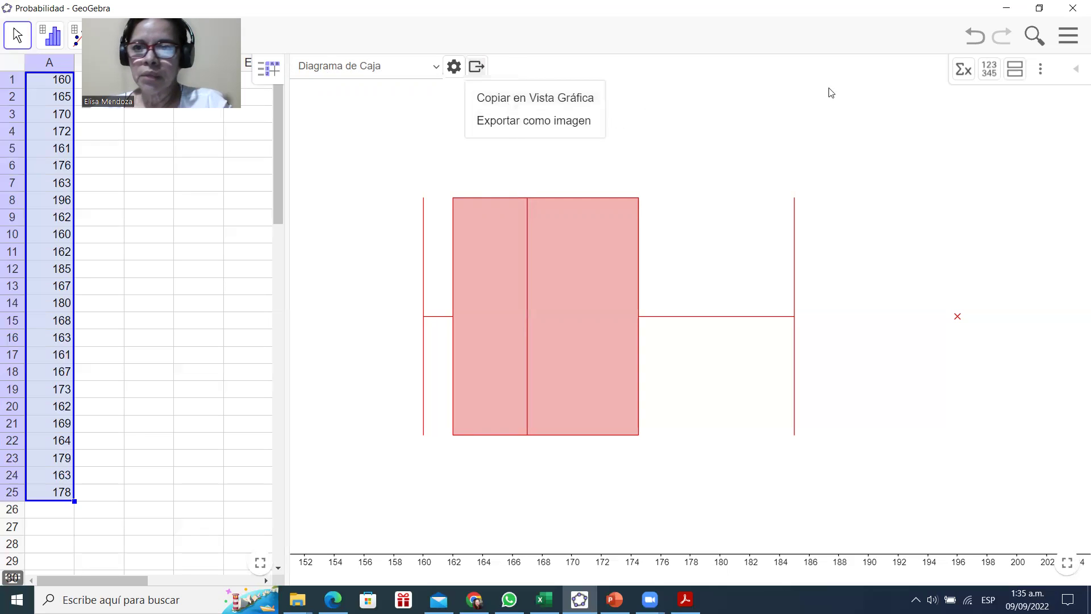
{"action": "left_click", "coordinate": [960, 76]}
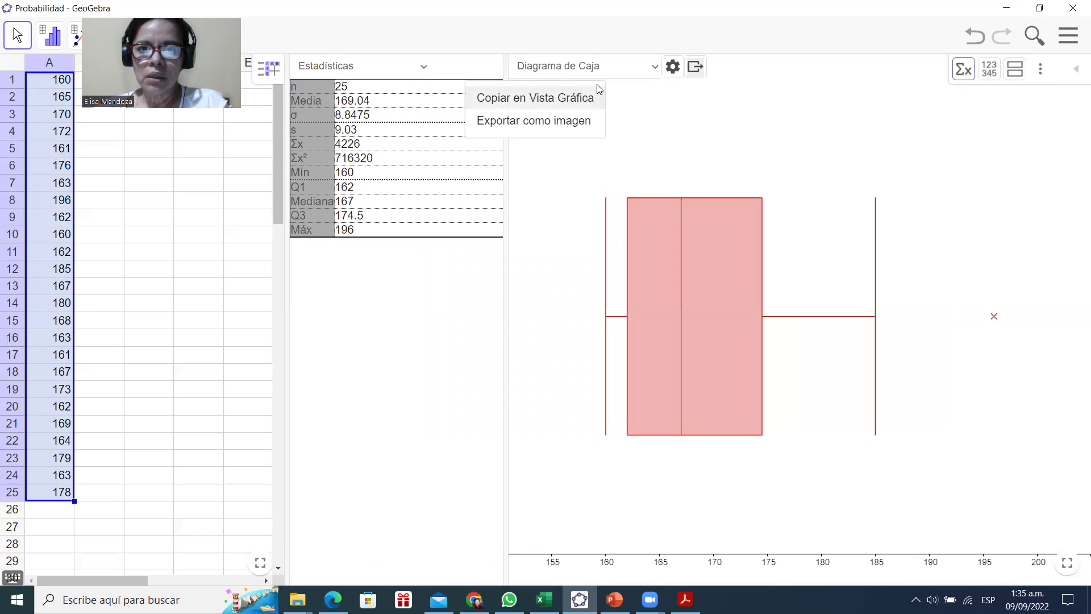
{"action": "left_click", "coordinate": [576, 117]}
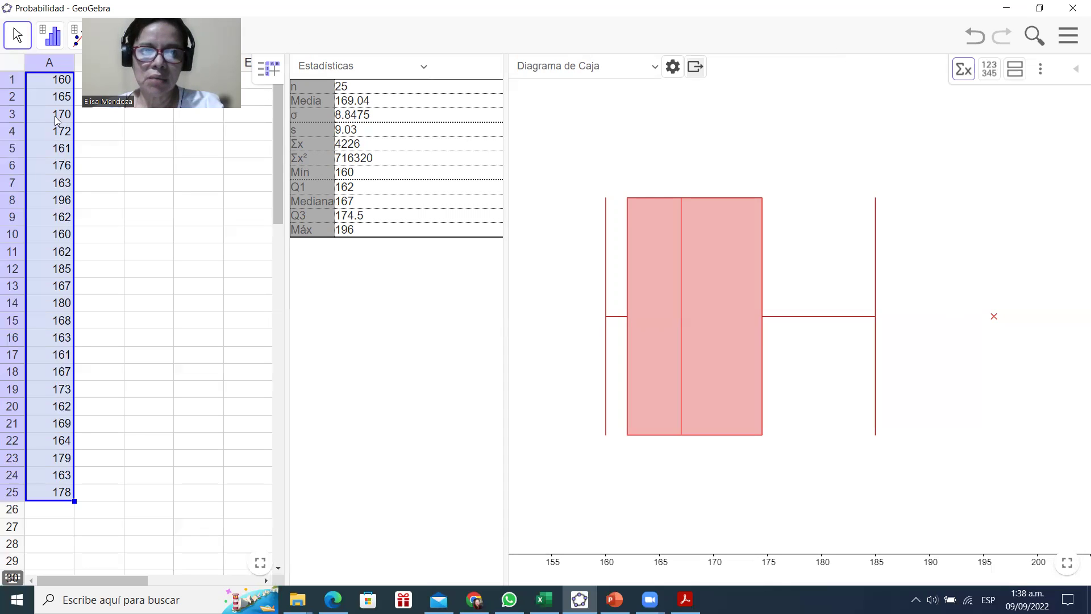
Copy cells A1 to A16 of the ozone data and paste them at A1 of a new sheet in the Excel workbook BIO CUANTITATIVA.xlsx
{"action": "left_click_drag", "start_coordinate": [54, 84], "coordinate": [54, 442]}
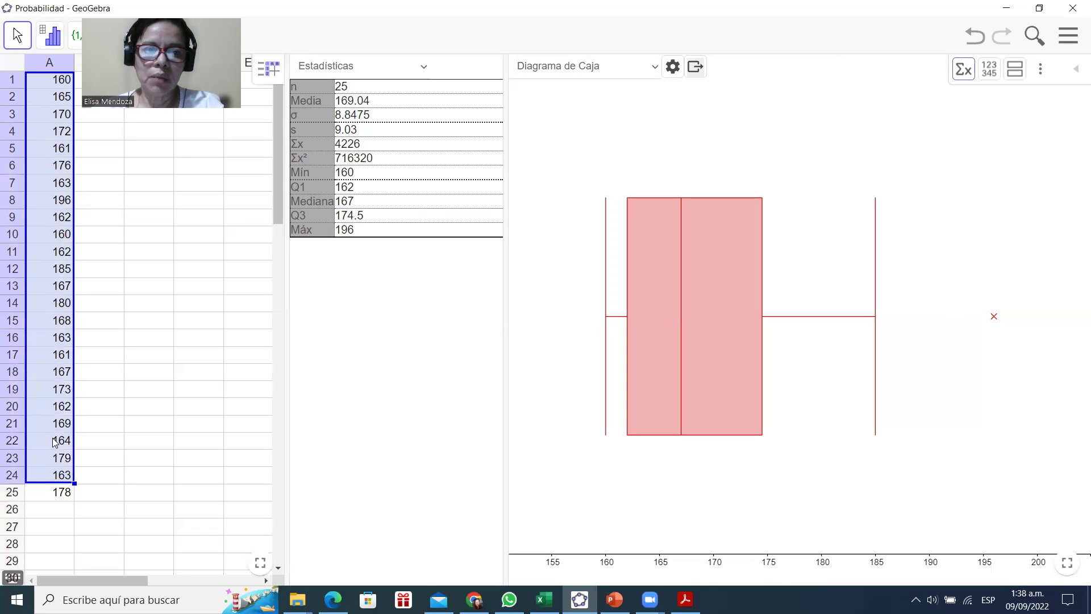
{"action": "left_click_drag", "start_coordinate": [45, 86], "coordinate": [41, 497]}
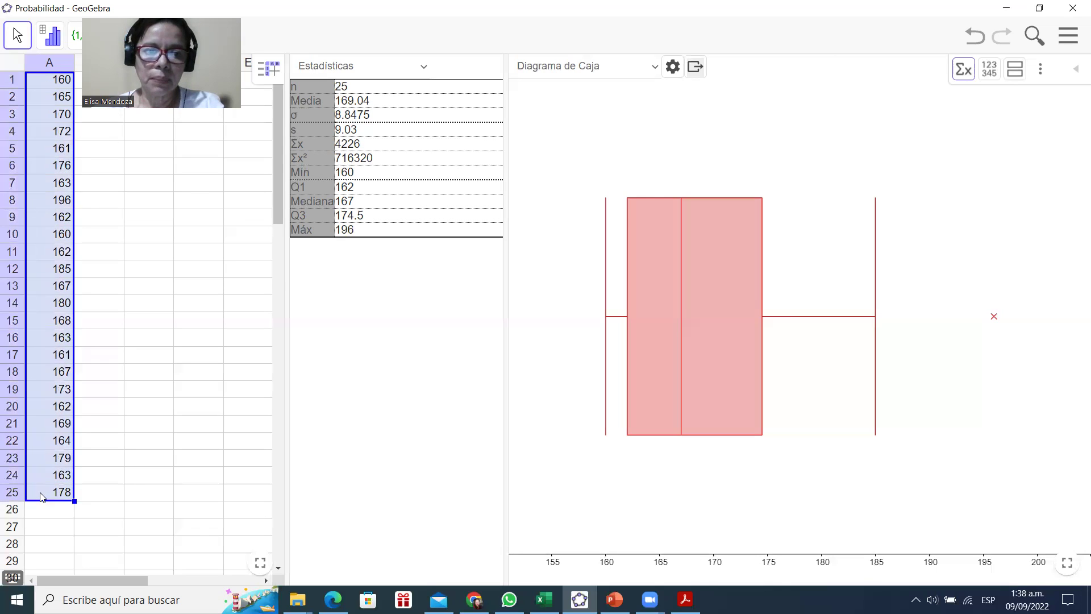
{"action": "right_click", "coordinate": [59, 341]}
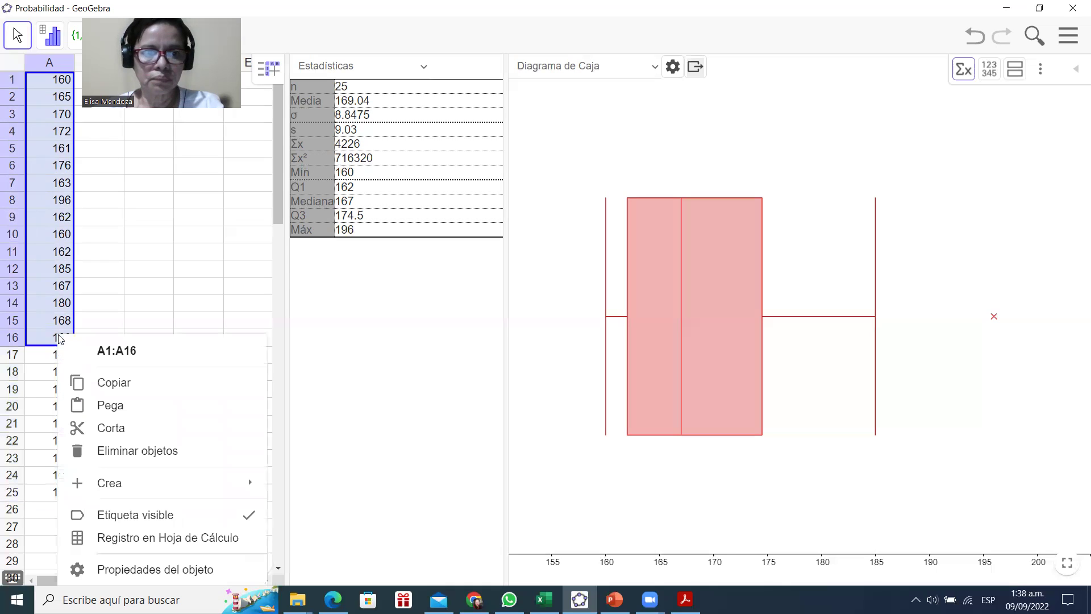
{"action": "left_click", "coordinate": [128, 390]}
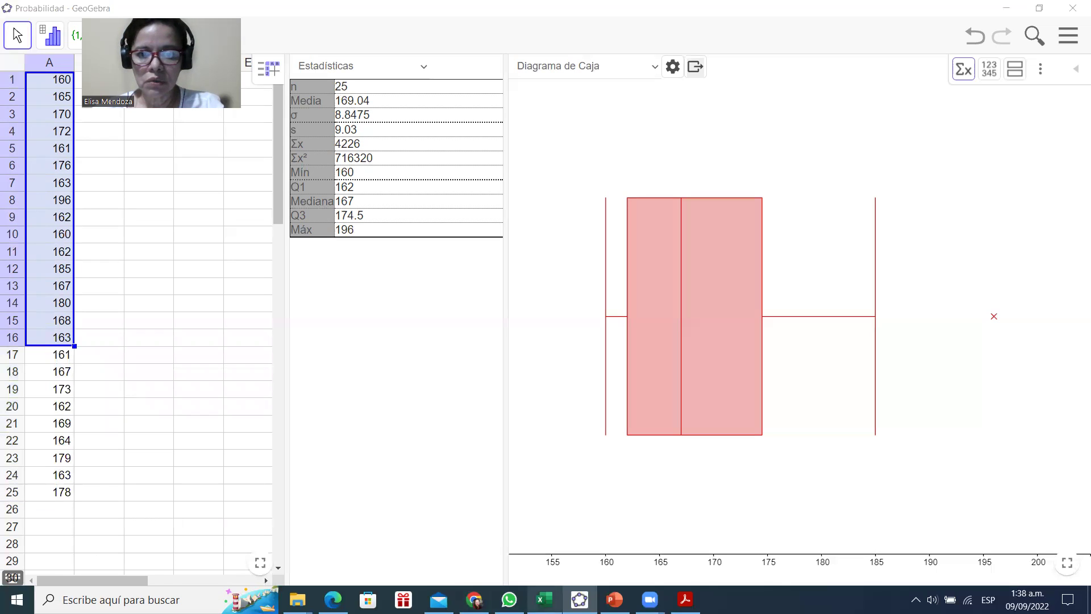
{"action": "left_click", "coordinate": [545, 600]}
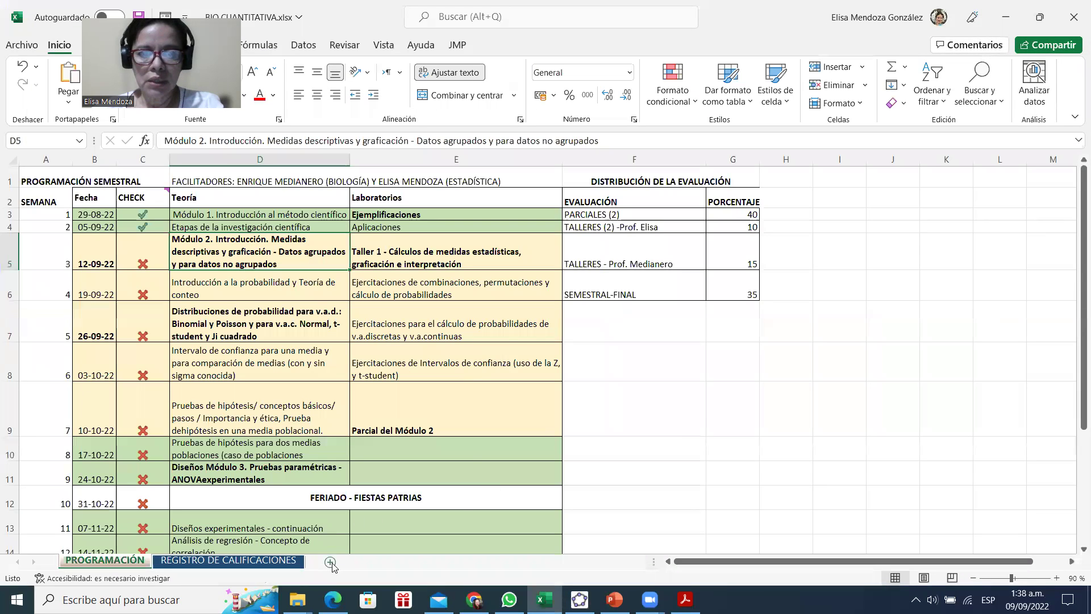
{"action": "left_click", "coordinate": [330, 563]}
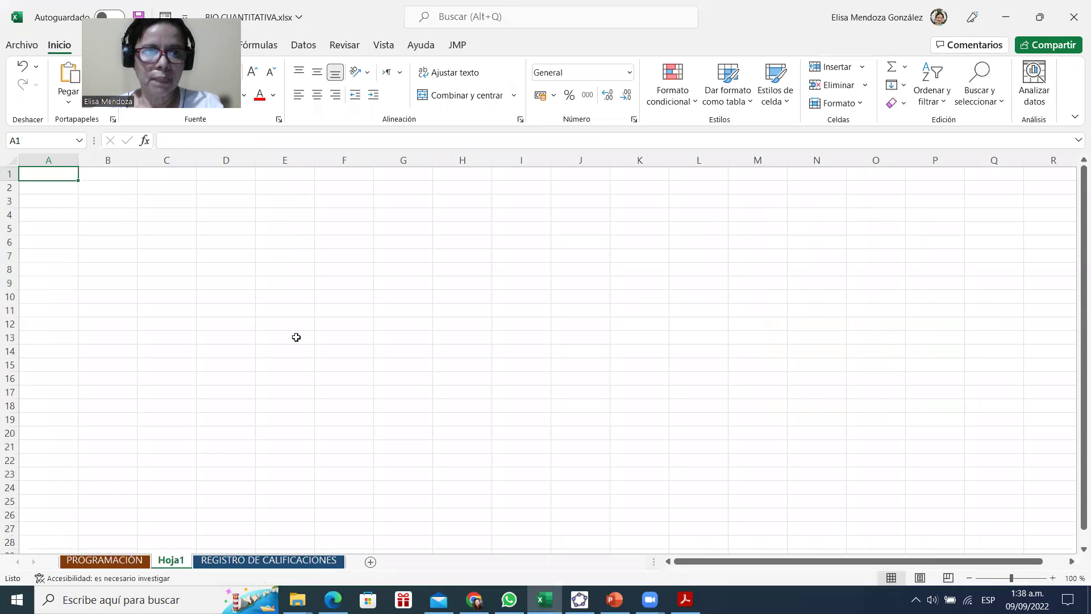
{"action": "left_click", "coordinate": [64, 73]}
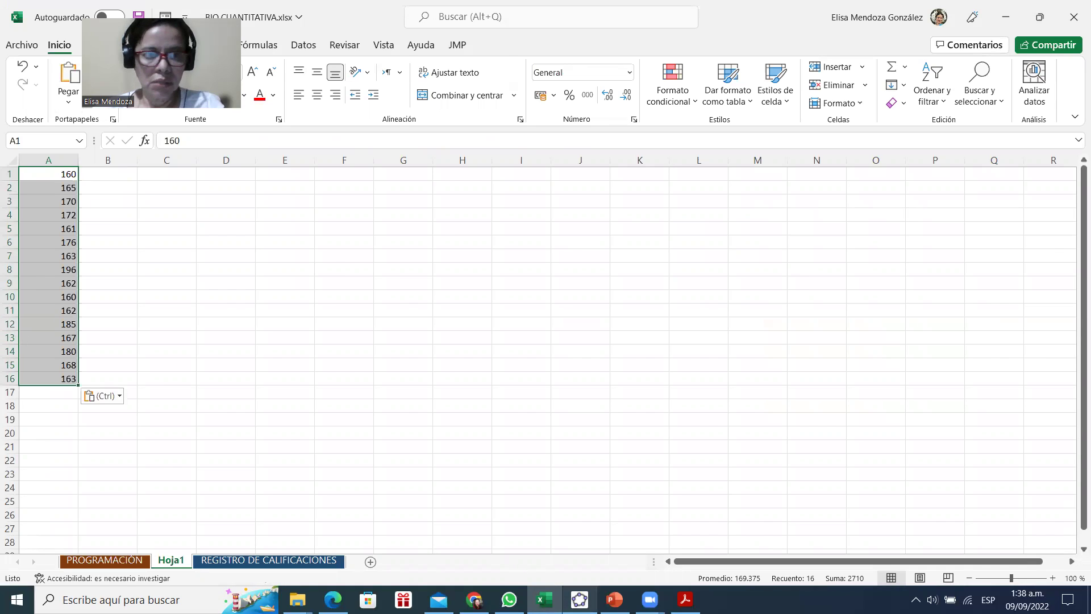
Copy cells A17 to A23 from the GeoGebra spreadsheet and paste them into the new Excel sheet starting at A17
{"action": "left_click", "coordinate": [580, 600]}
{"action": "left_click_drag", "start_coordinate": [49, 358], "coordinate": [55, 490]}
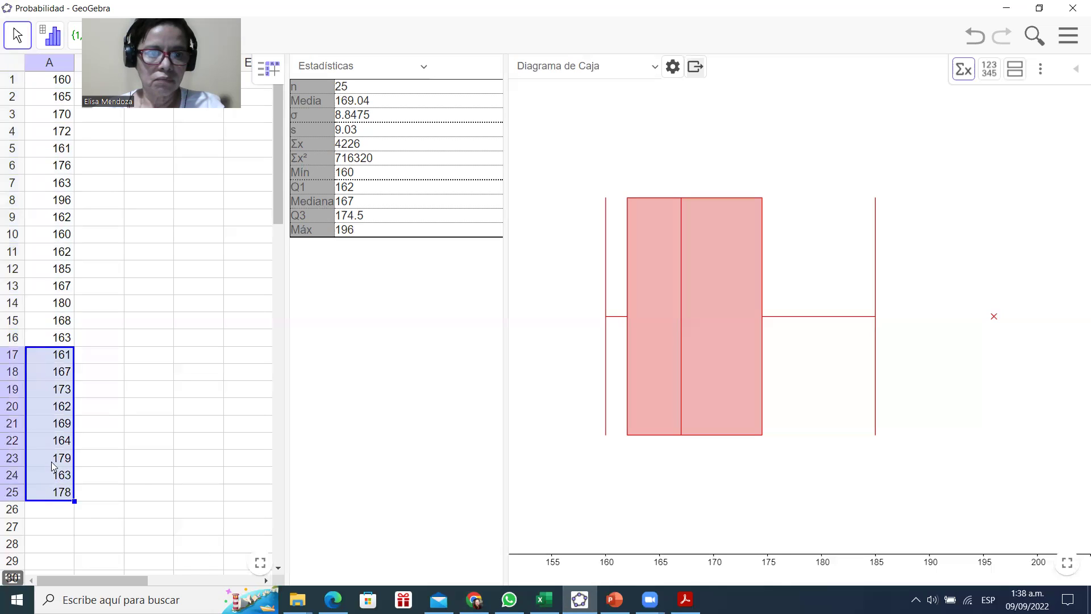
{"action": "right_click", "coordinate": [51, 464]}
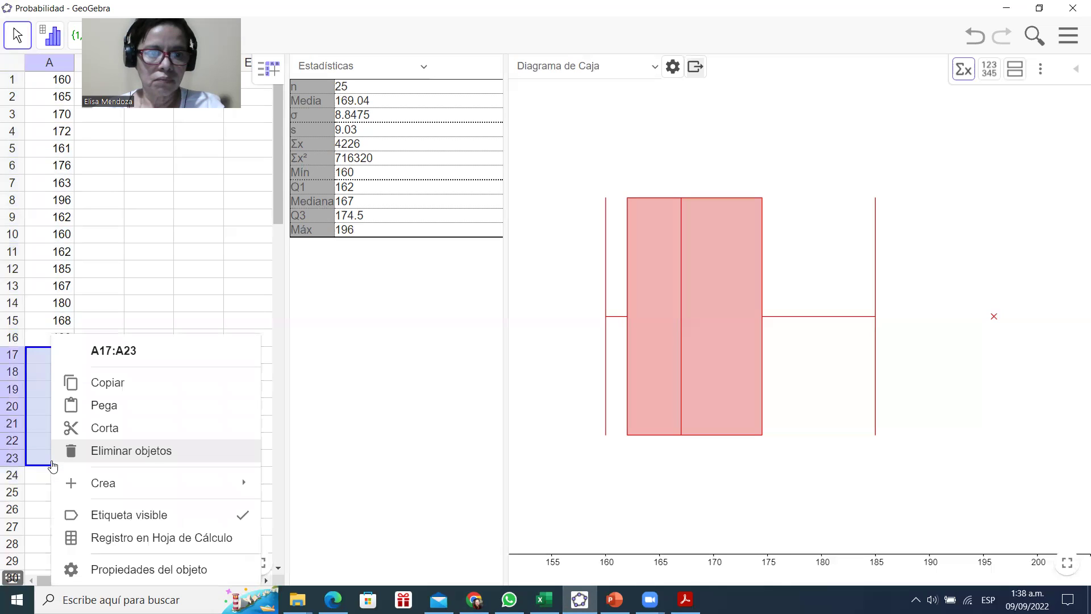
{"action": "left_click", "coordinate": [113, 387]}
{"action": "left_click", "coordinate": [544, 599]}
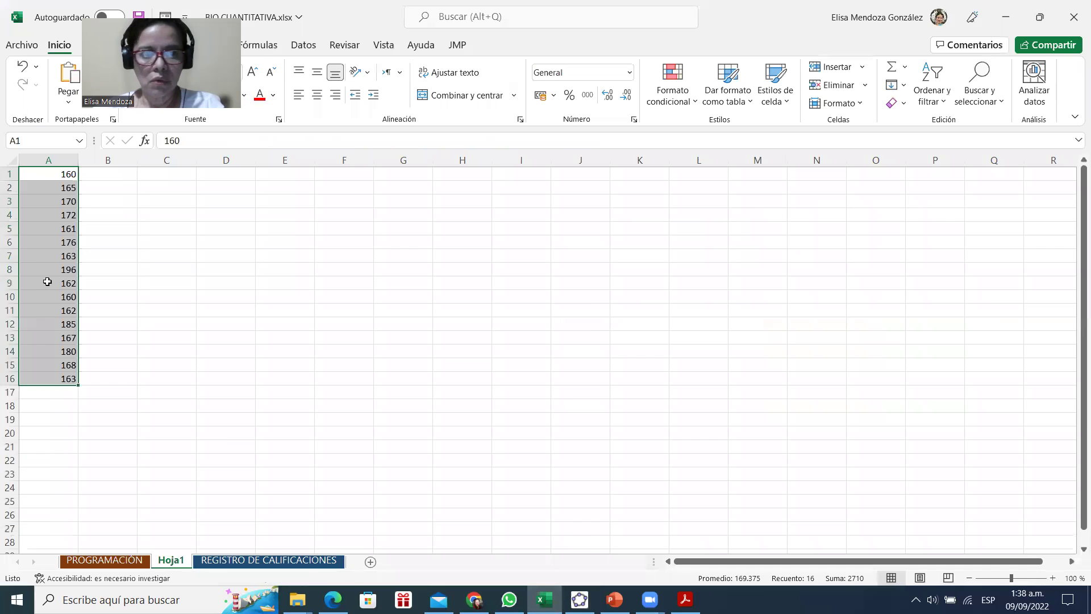
{"action": "left_click", "coordinate": [61, 390]}
{"action": "right_click", "coordinate": [61, 391]}
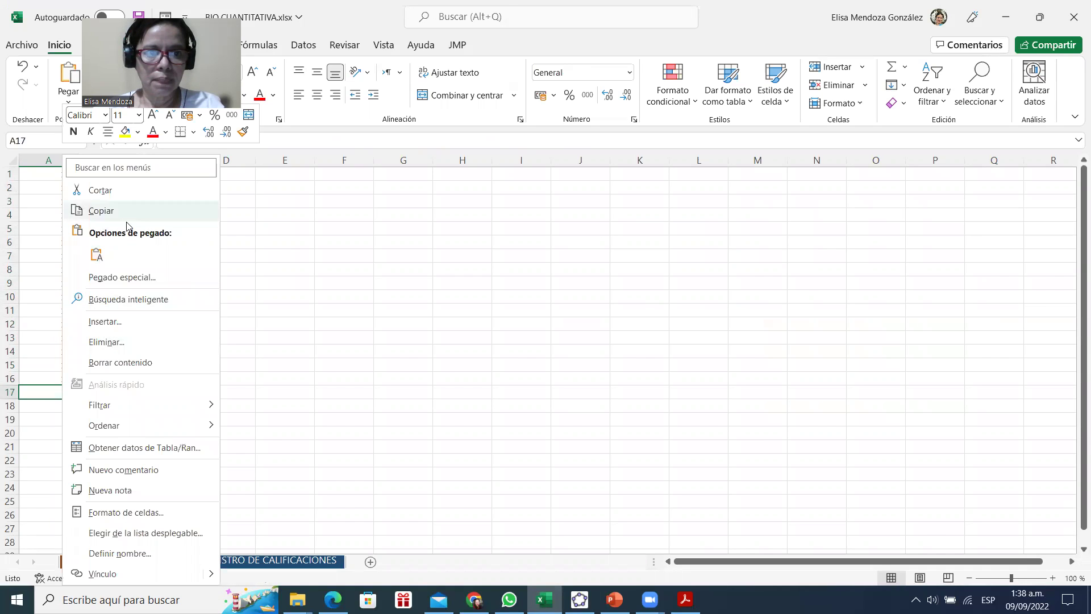
{"action": "left_click", "coordinate": [97, 254]}
{"action": "left_click", "coordinate": [168, 260]}
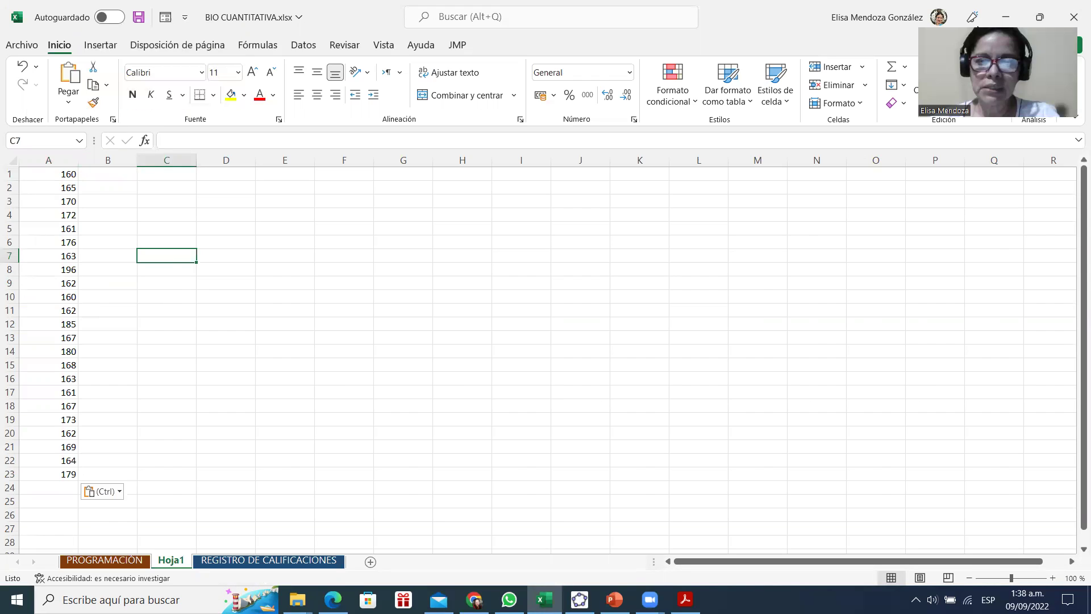
Open the Estadística descriptiva tool from Excel's data analysis functions
{"action": "left_click", "coordinate": [124, 185]}
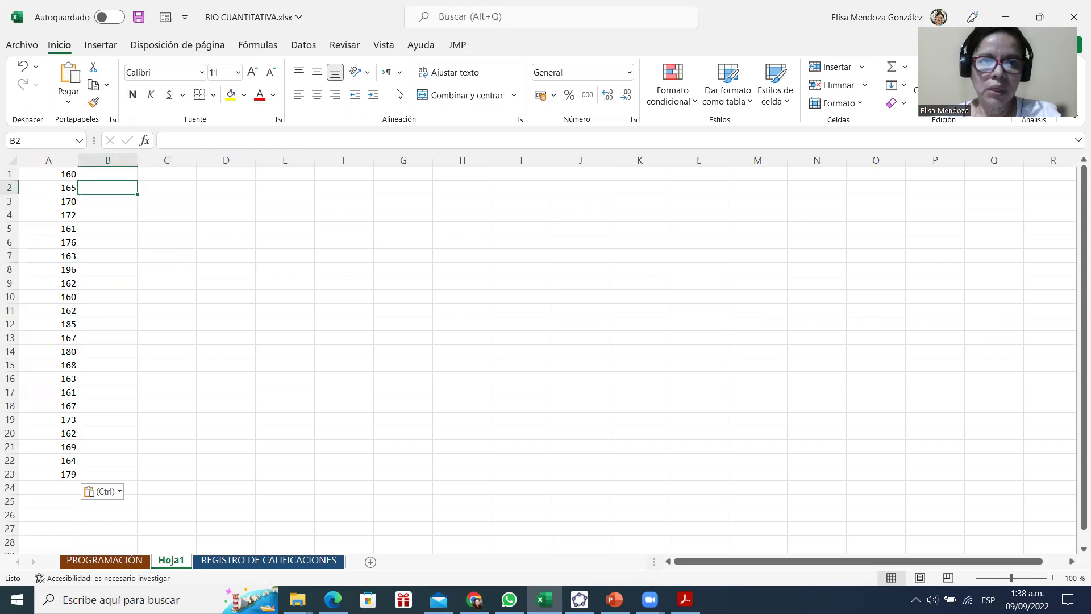
{"action": "left_click", "coordinate": [301, 43]}
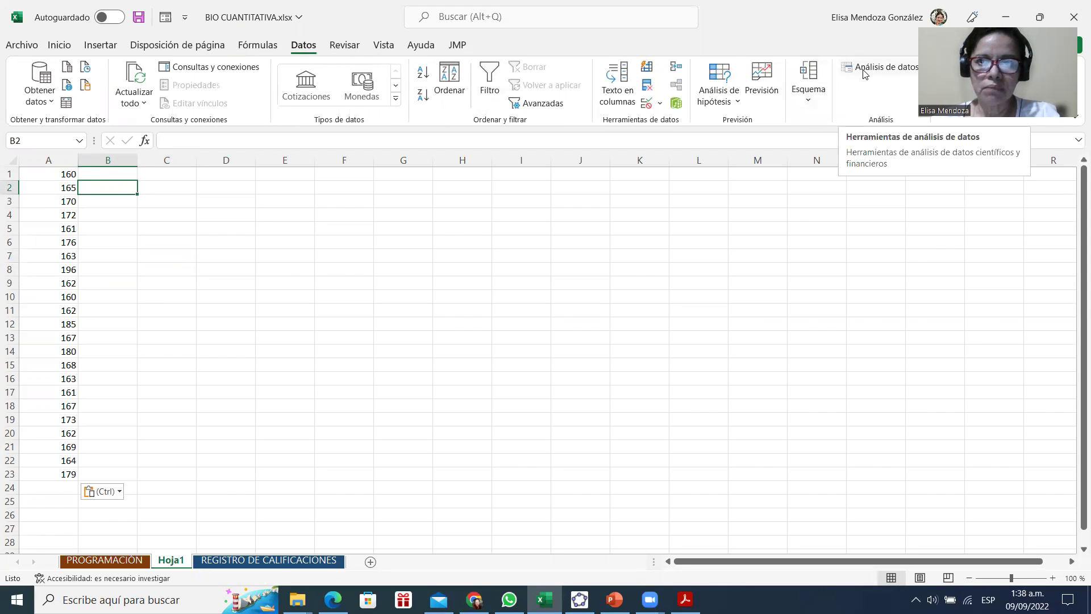
{"action": "left_click", "coordinate": [866, 70]}
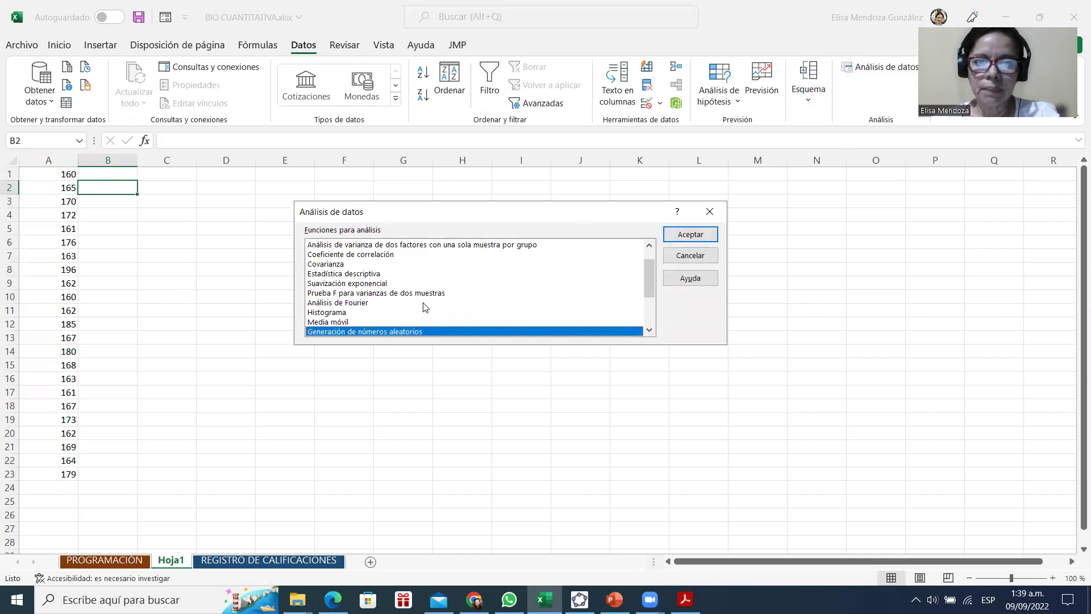
{"action": "scroll", "coordinate": [424, 307], "scroll_direction": "down", "scroll_amount": 2}
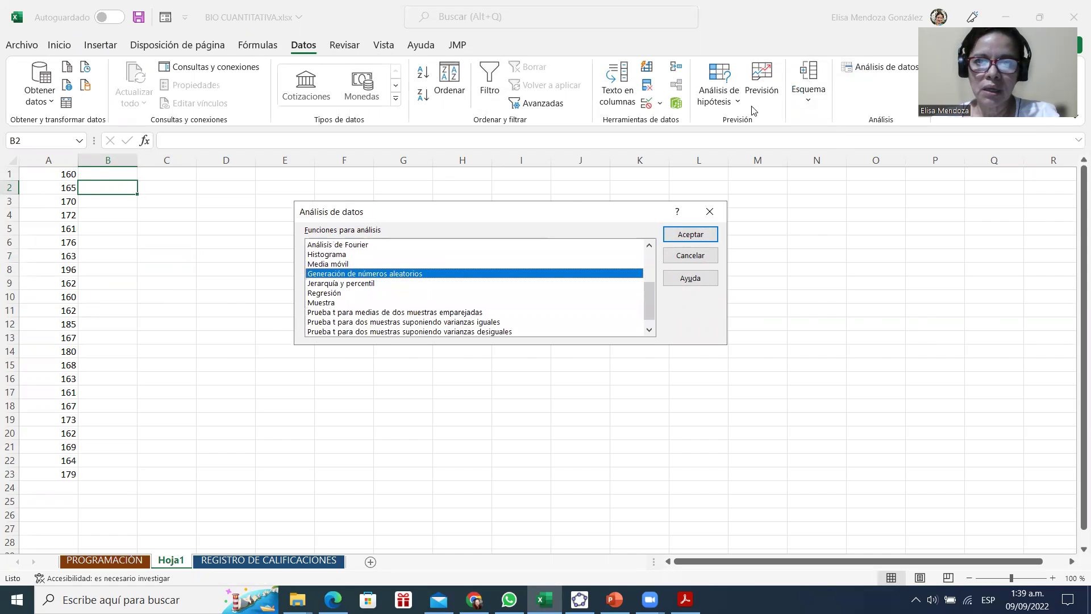
{"action": "scroll", "coordinate": [503, 280], "scroll_direction": "up", "scroll_amount": 1}
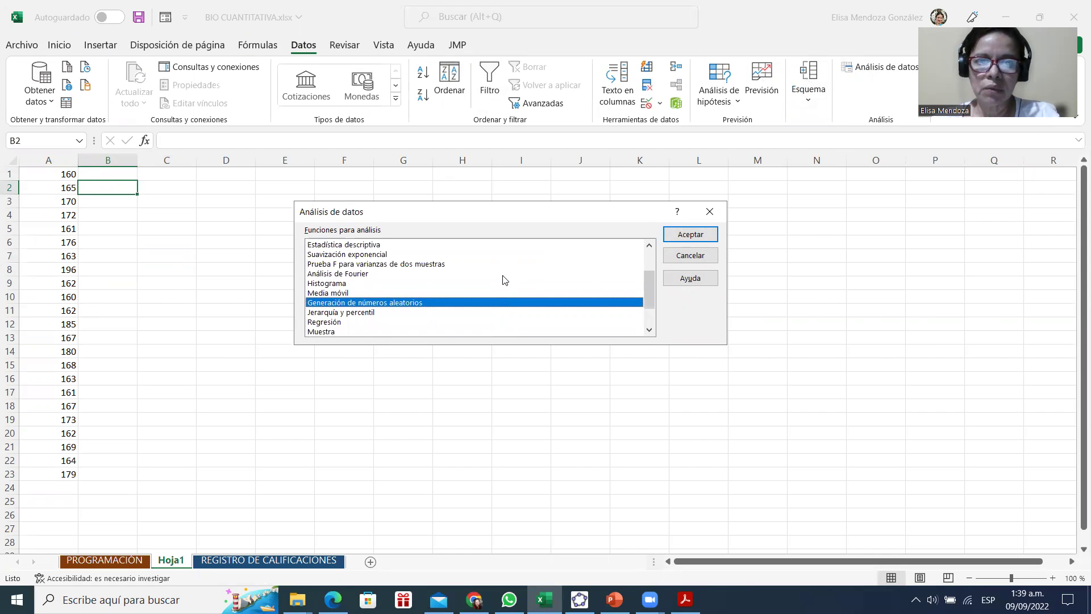
{"action": "left_click", "coordinate": [360, 244]}
{"action": "scroll", "coordinate": [455, 308], "scroll_direction": "up", "scroll_amount": 2}
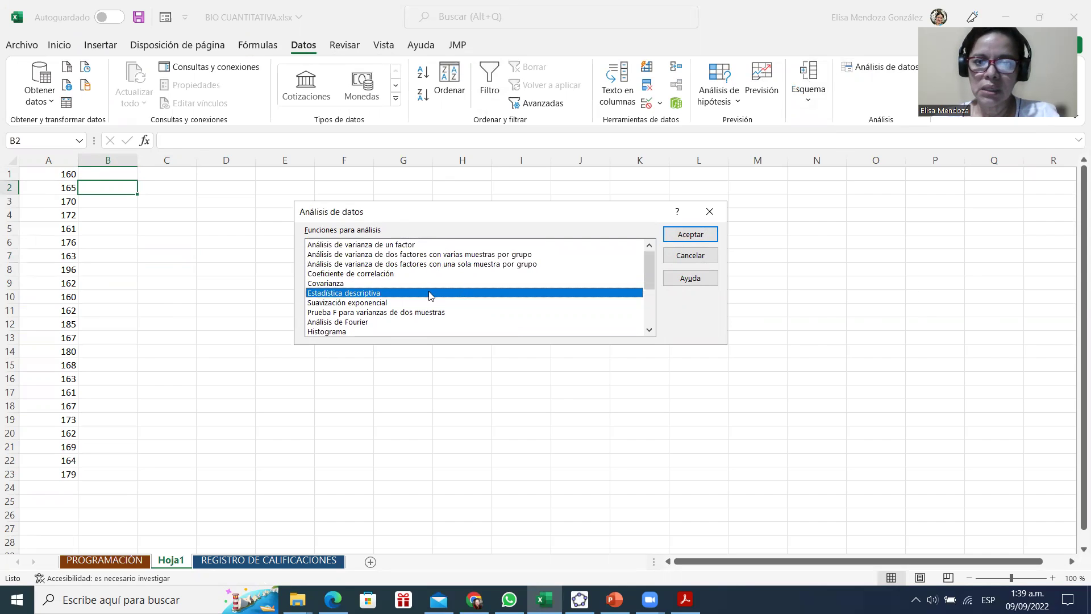
{"action": "scroll", "coordinate": [391, 286], "scroll_direction": "down", "scroll_amount": 1}
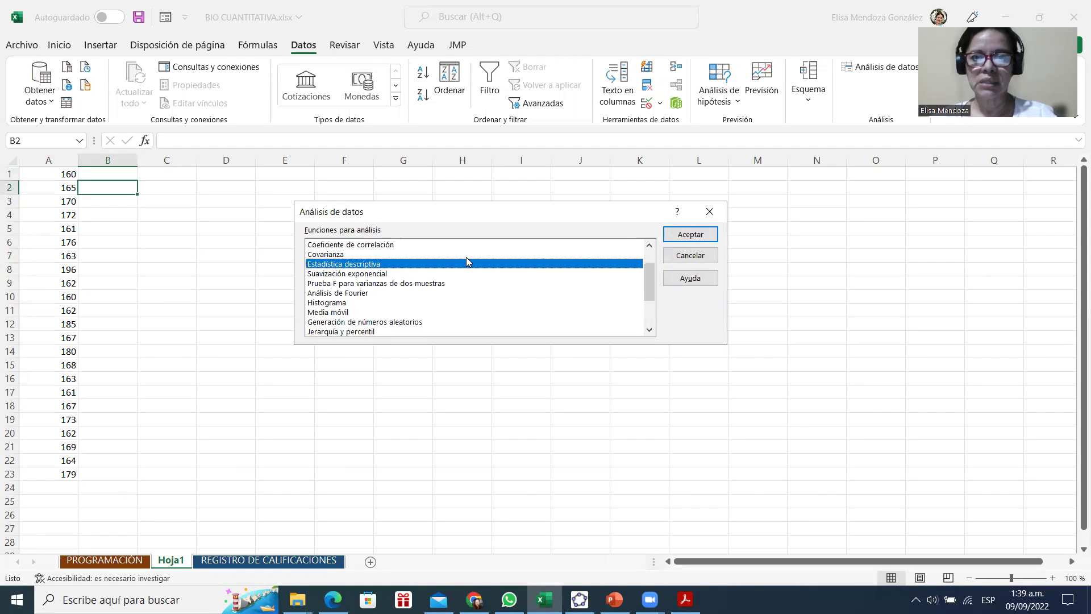
{"action": "left_click", "coordinate": [690, 238]}
Output summary statistics for the range A1 to A23 starting at cell D2, and widen columns D and E to fit the table
{"action": "left_click_drag", "start_coordinate": [58, 176], "coordinate": [52, 470]}
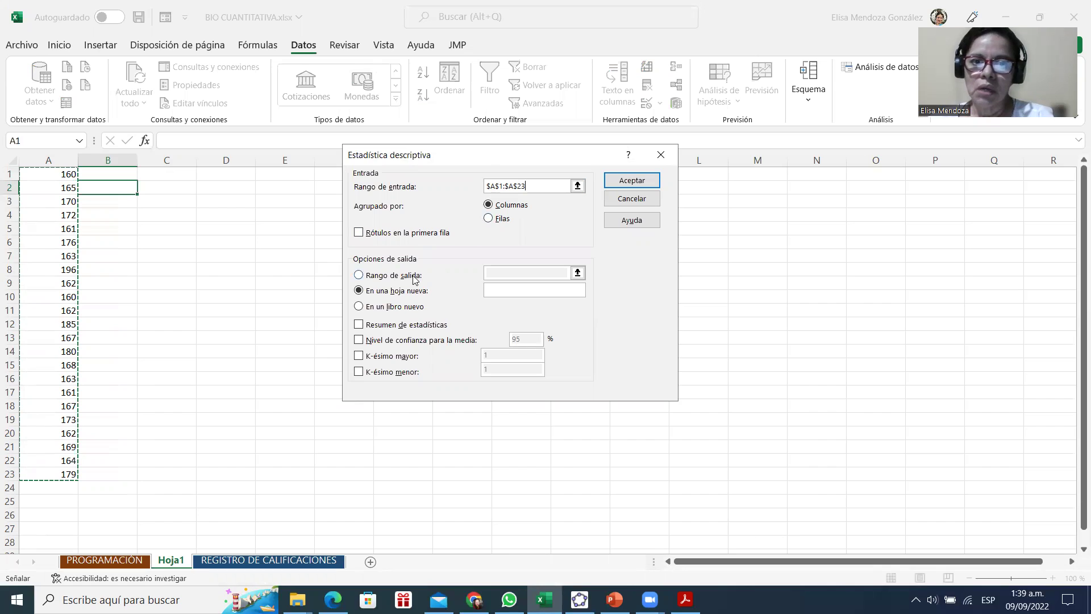
{"action": "left_click", "coordinate": [359, 325]}
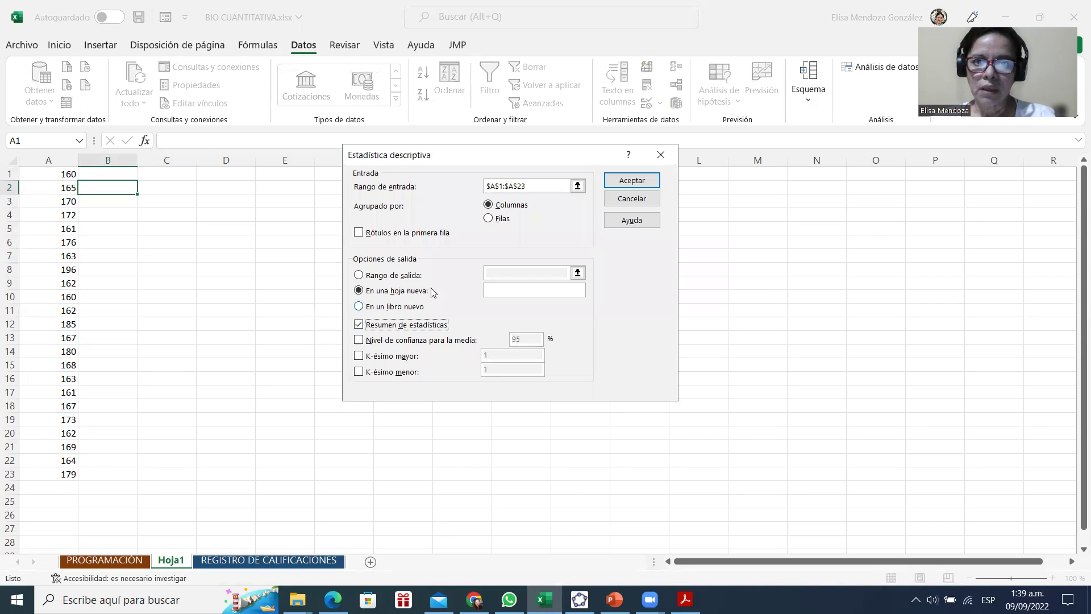
{"action": "left_click", "coordinate": [359, 276]}
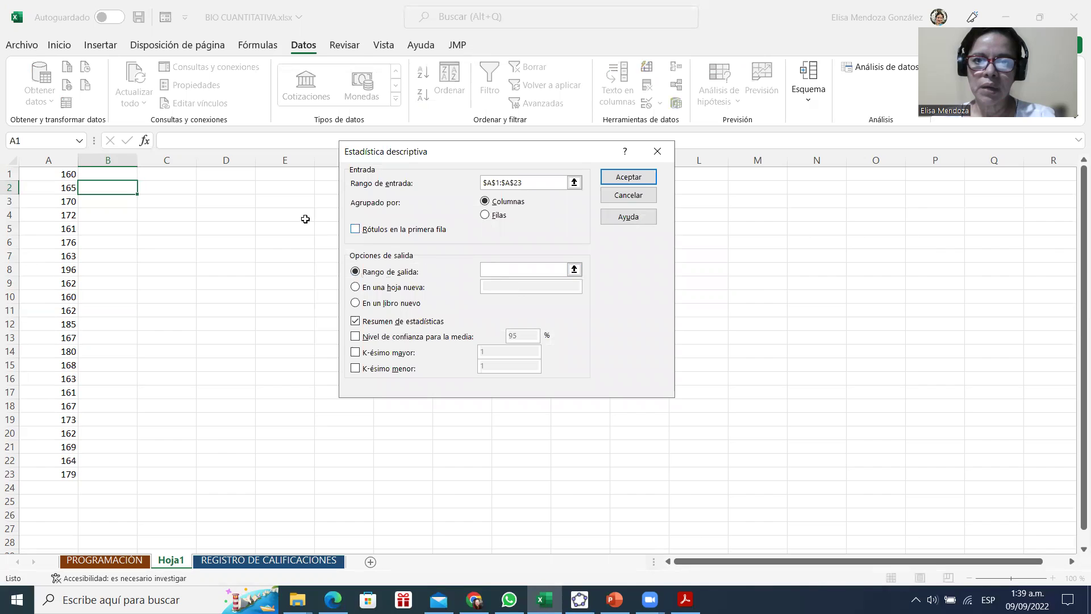
{"action": "left_click", "coordinate": [229, 189]}
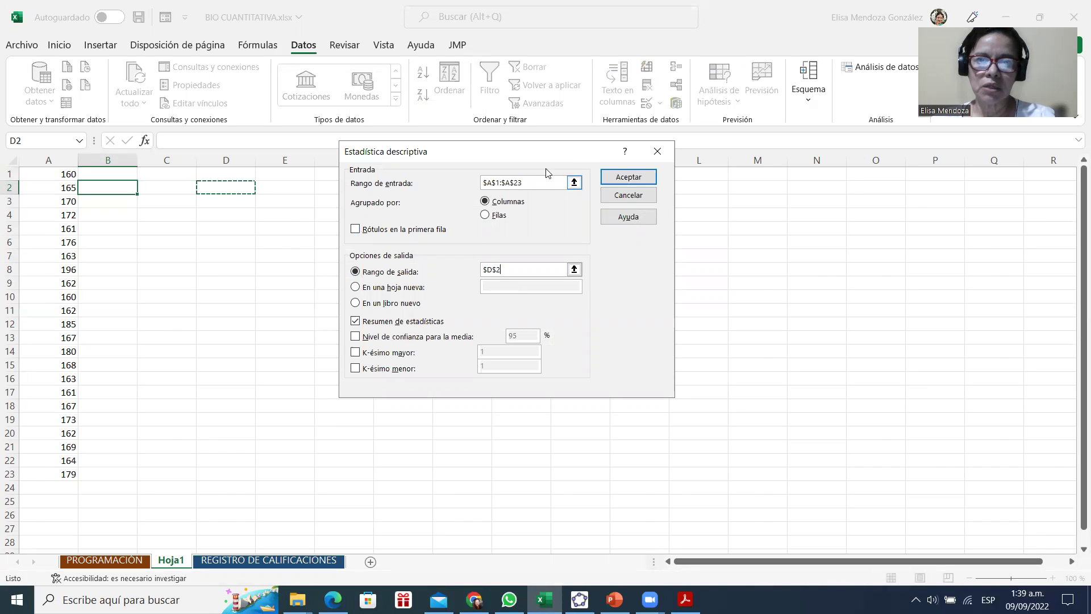
{"action": "left_click", "coordinate": [629, 178]}
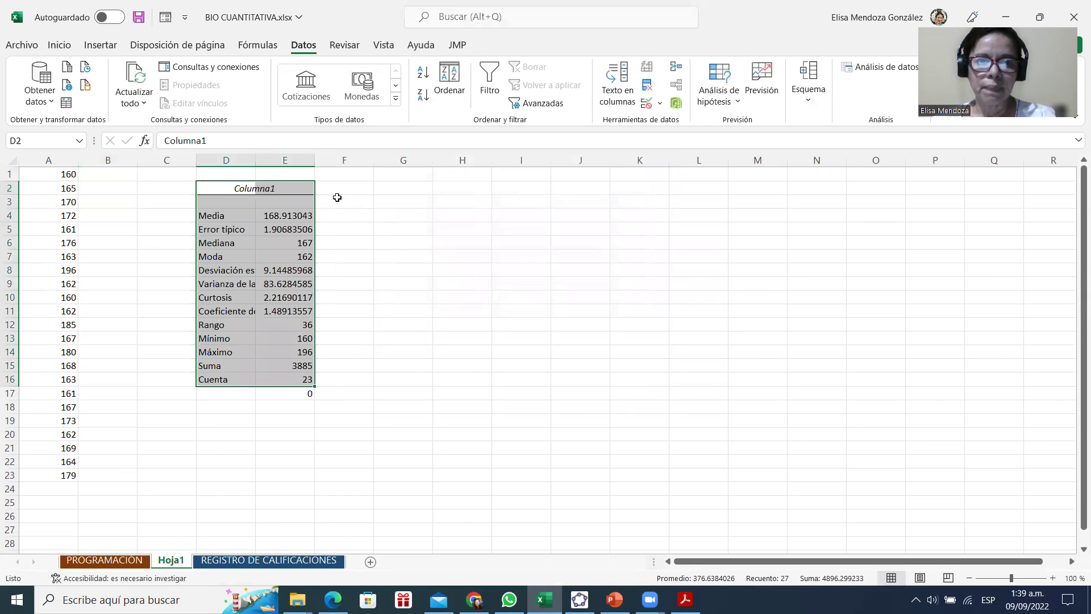
{"action": "left_click_drag", "start_coordinate": [318, 161], "coordinate": [368, 161]}
{"action": "left_click_drag", "start_coordinate": [255, 160], "coordinate": [307, 160]}
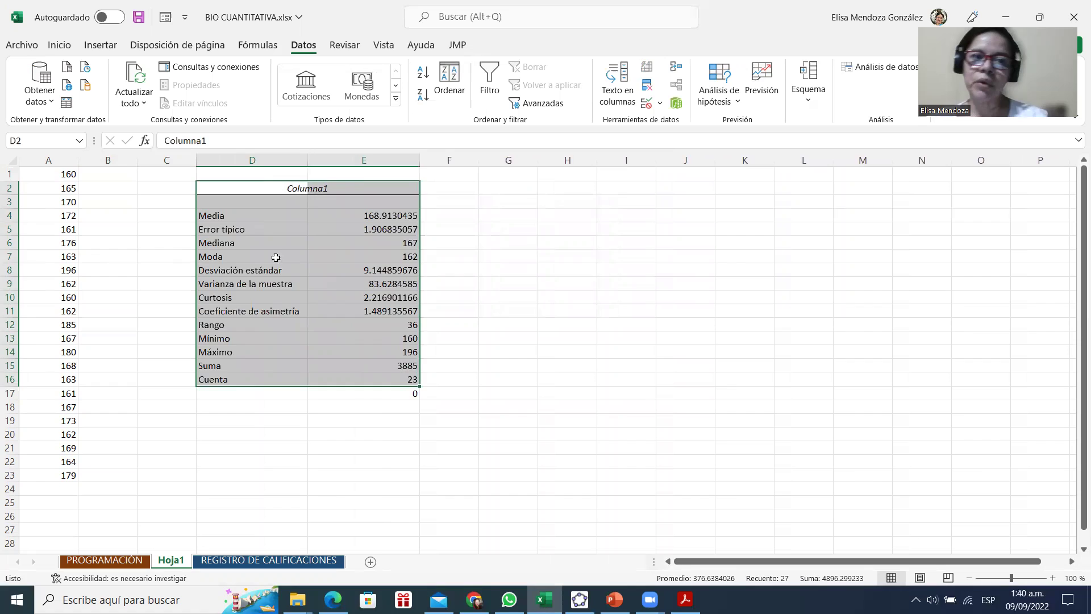
Highlight the Media, Mediana and Moda labels in the summary table with yellow fill
{"action": "left_click", "coordinate": [261, 247]}
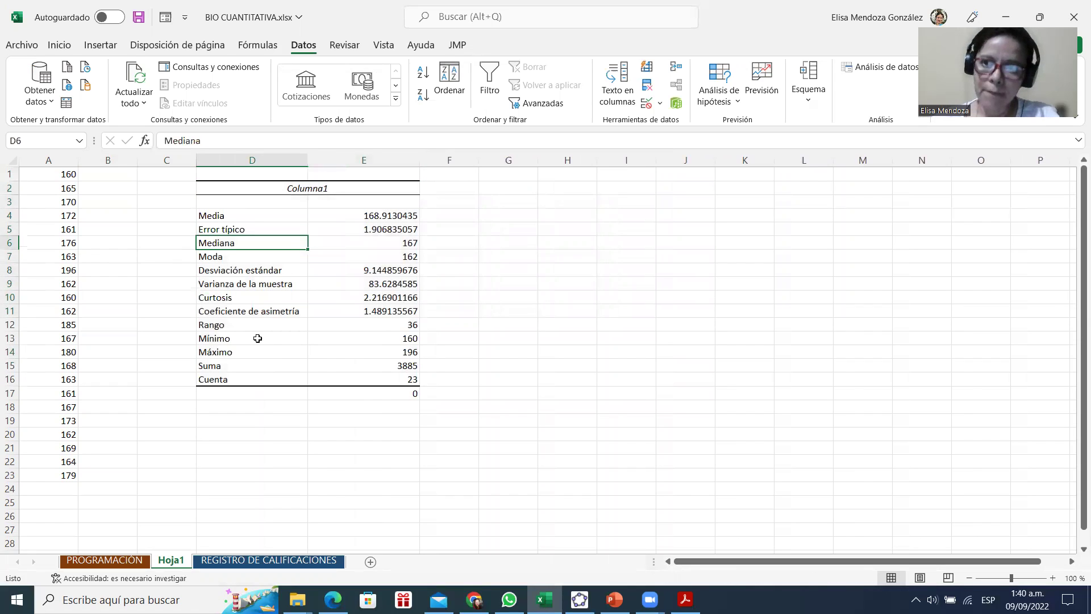
{"action": "left_click", "coordinate": [218, 217]}
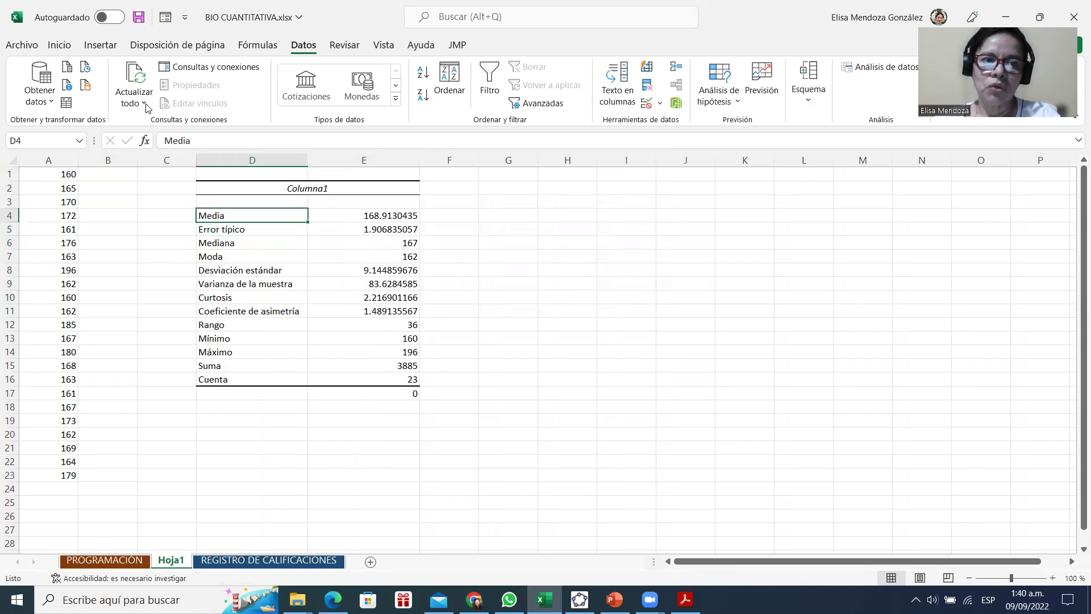
{"action": "left_click", "coordinate": [66, 49]}
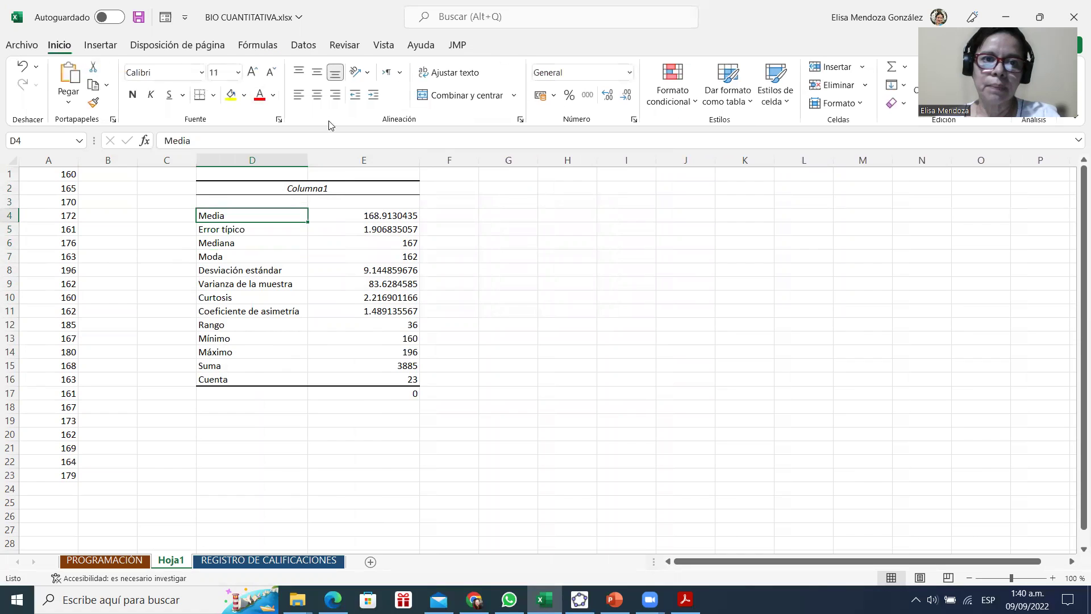
{"action": "left_click", "coordinate": [230, 94]}
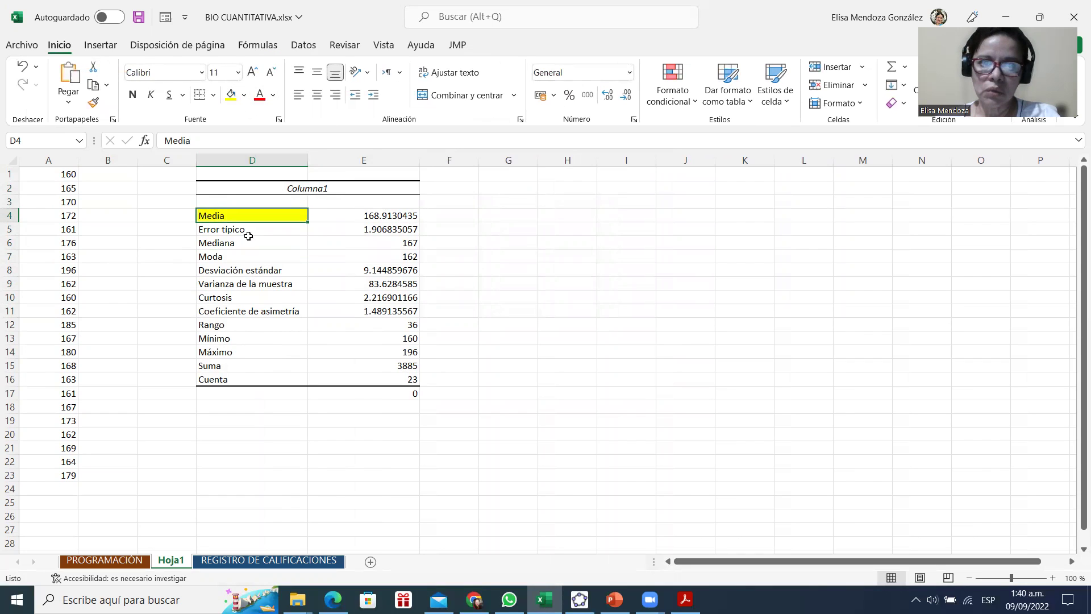
{"action": "left_click", "coordinate": [230, 247]}
{"action": "left_click_drag", "start_coordinate": [230, 246], "coordinate": [239, 256]}
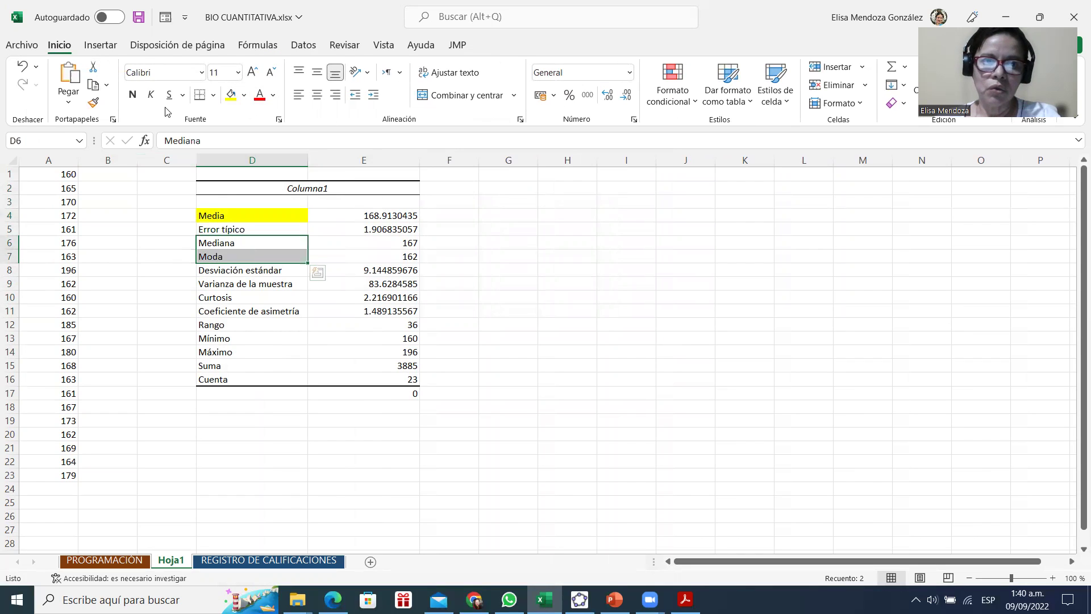
{"action": "left_click", "coordinate": [231, 95]}
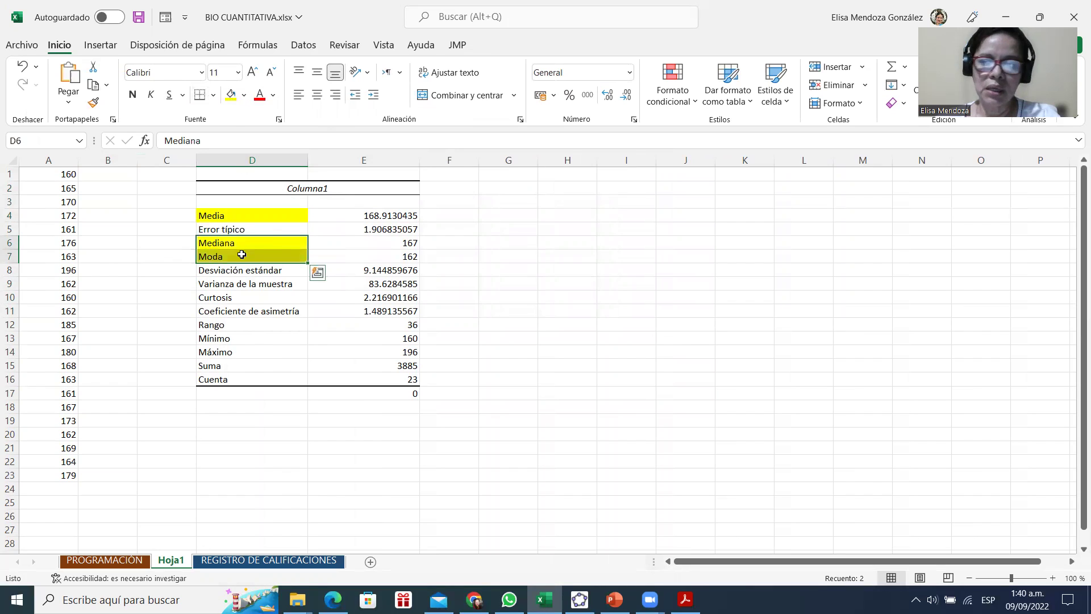
Compare the median and mode in the Excel summary with the statistics table in GeoGebra
{"action": "left_click", "coordinate": [224, 241]}
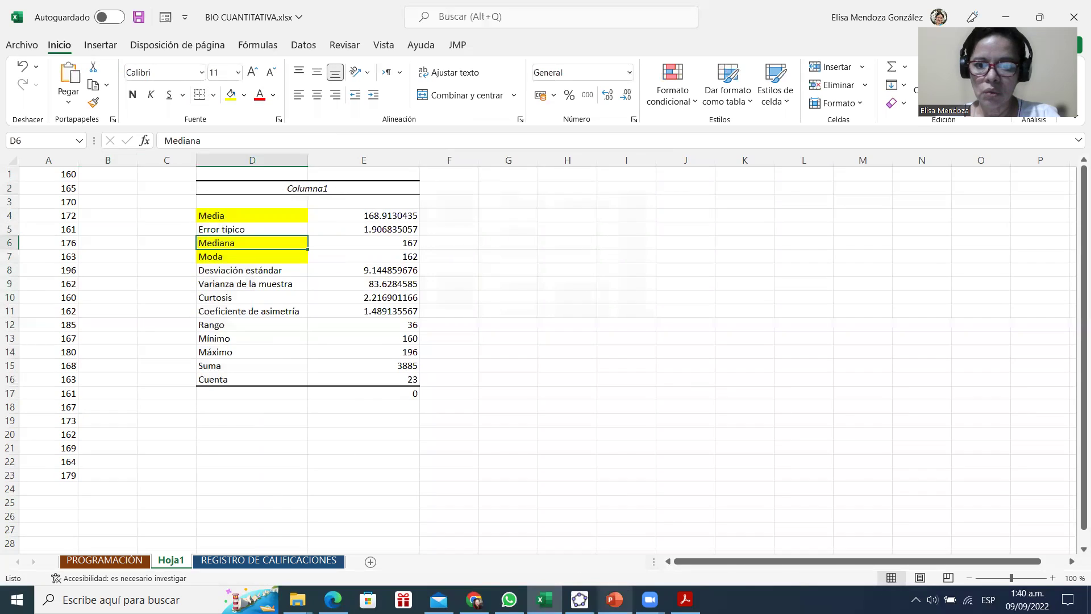
{"action": "left_click", "coordinate": [580, 600]}
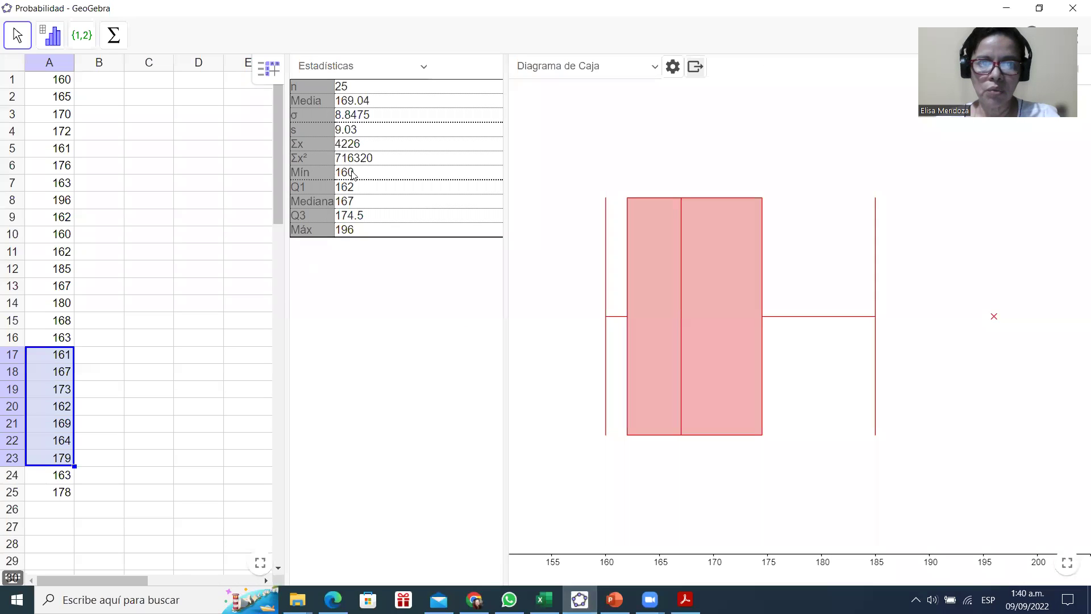
{"action": "left_click", "coordinate": [1007, 7]}
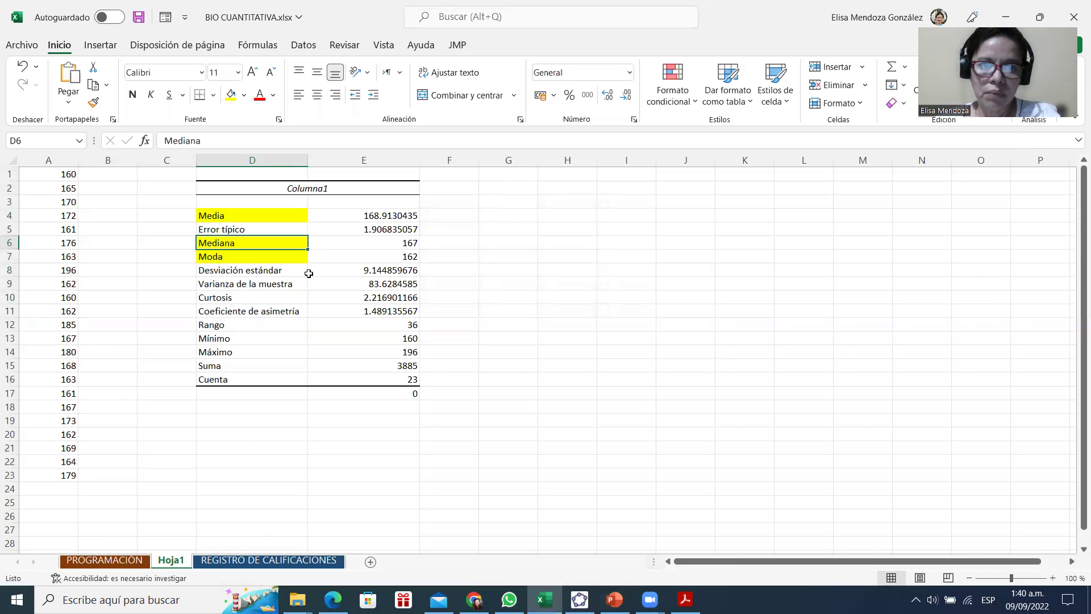
{"action": "left_click", "coordinate": [217, 257]}
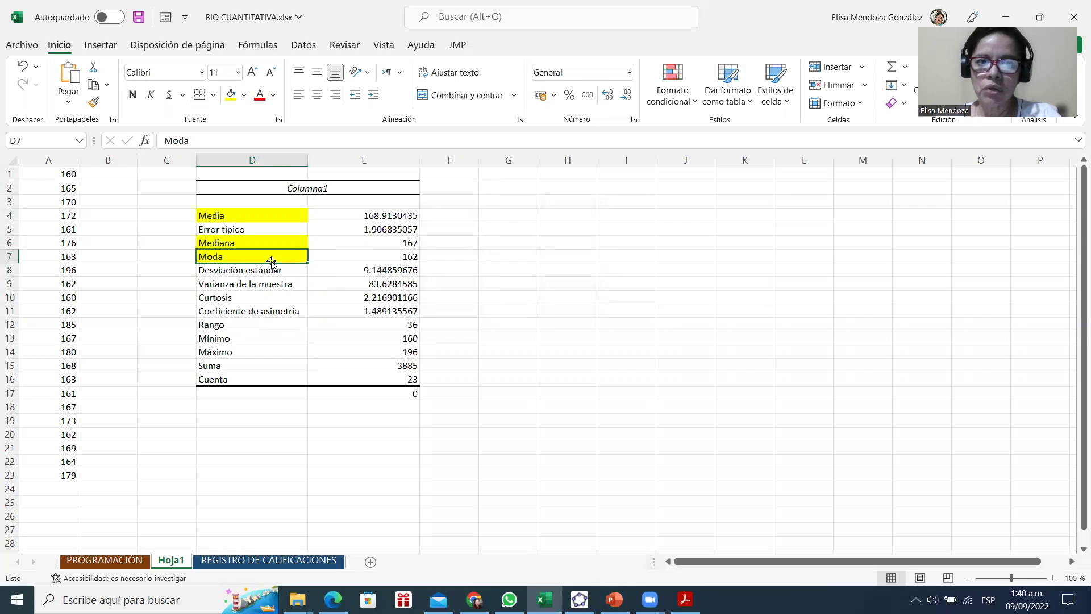
Check the mode against a Tallo y hojas plot of the ozone data in GeoGebra, and return to the Excel summary
{"action": "left_click", "coordinate": [392, 261]}
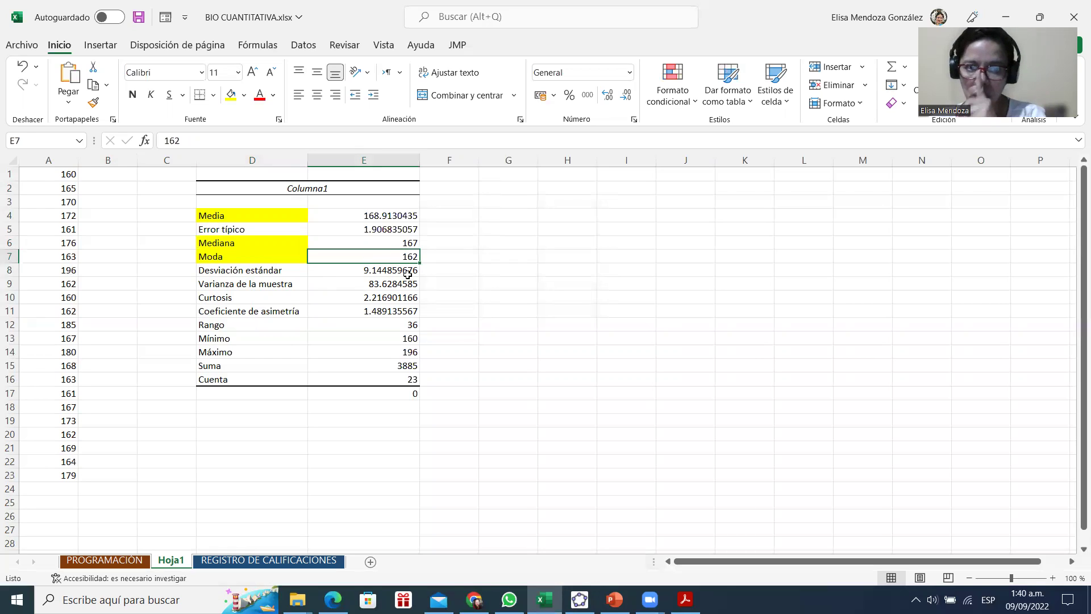
{"action": "mouse_move", "coordinate": [580, 600]}
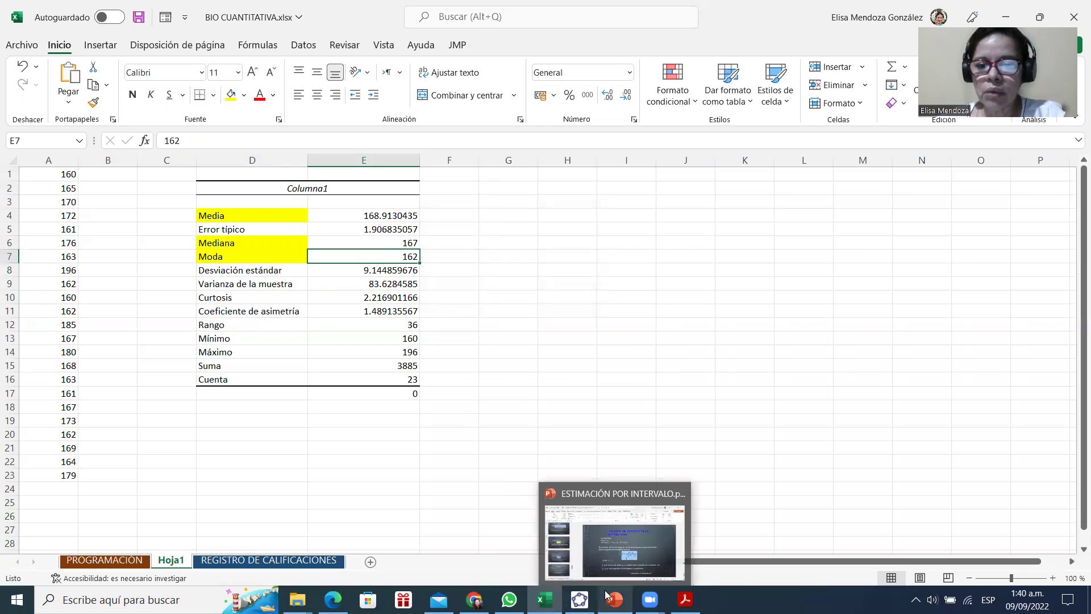
{"action": "left_click", "coordinate": [612, 537]}
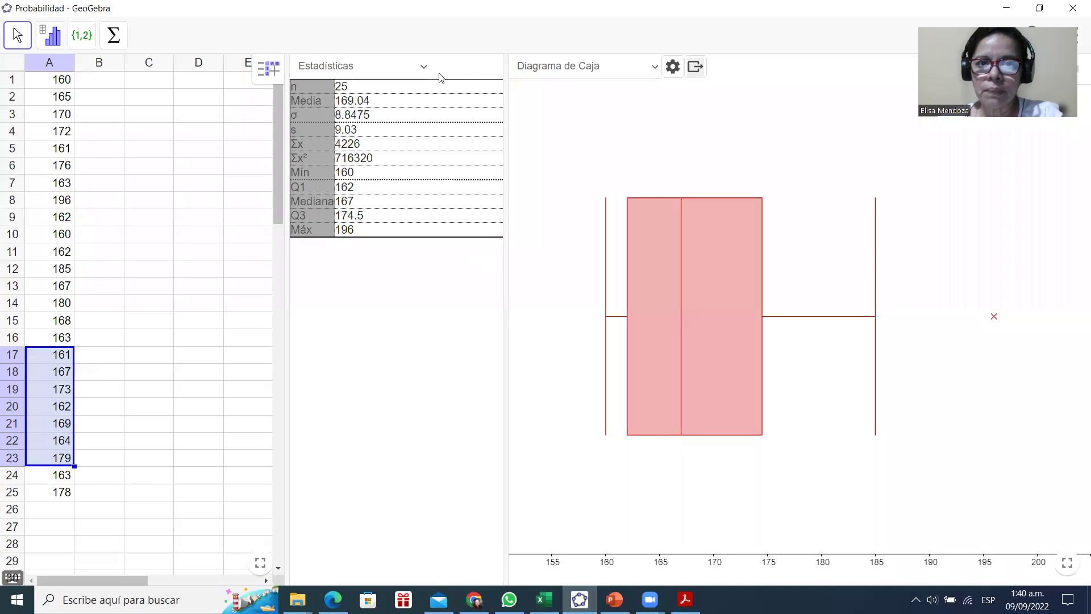
{"action": "left_click", "coordinate": [650, 67]}
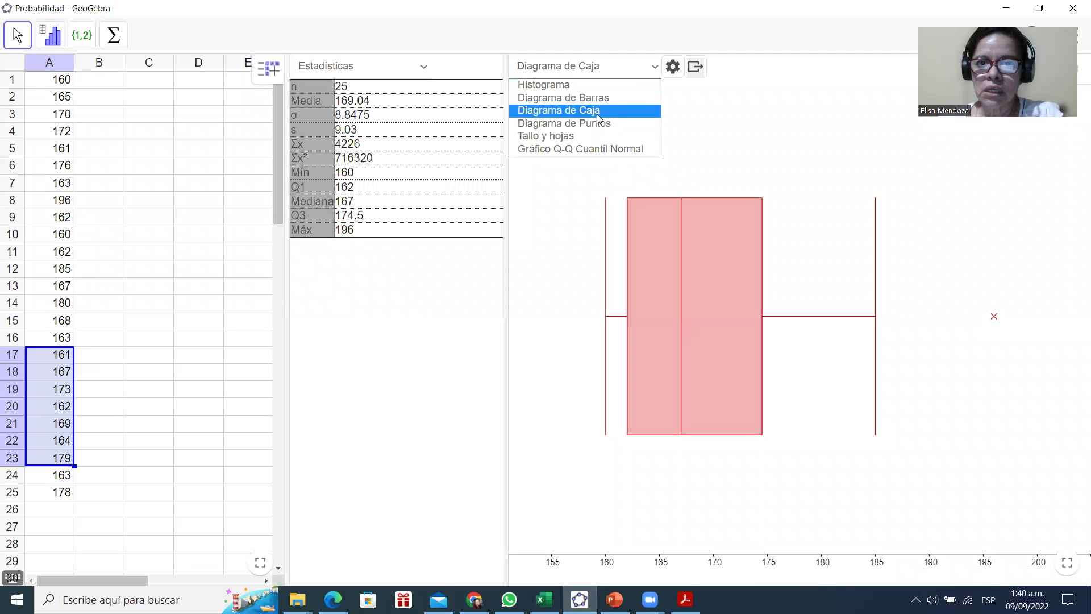
{"action": "left_click", "coordinate": [574, 135]}
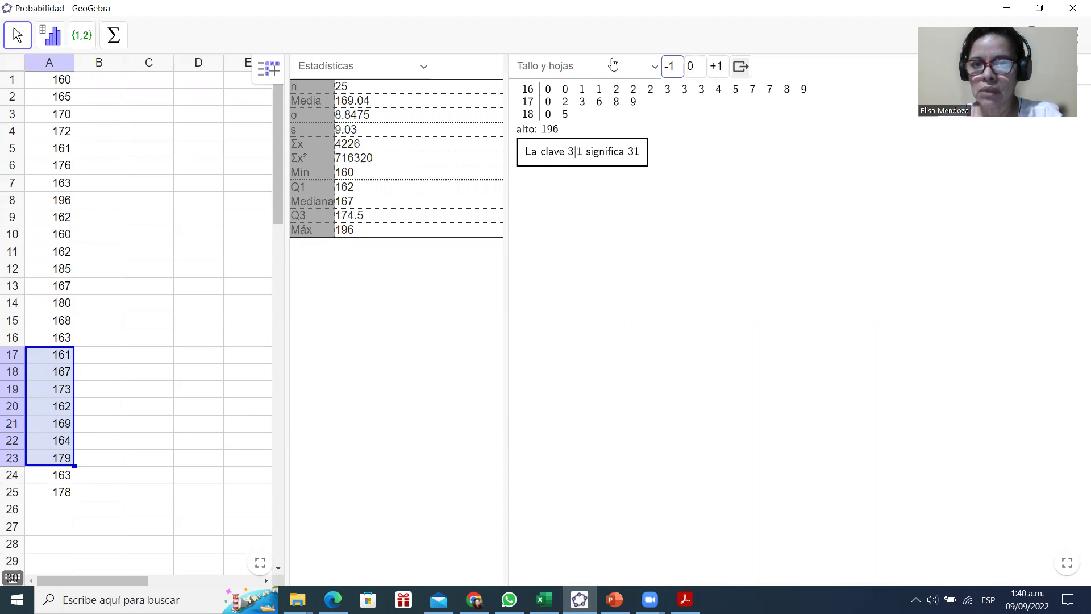
{"action": "left_click", "coordinate": [1005, 6]}
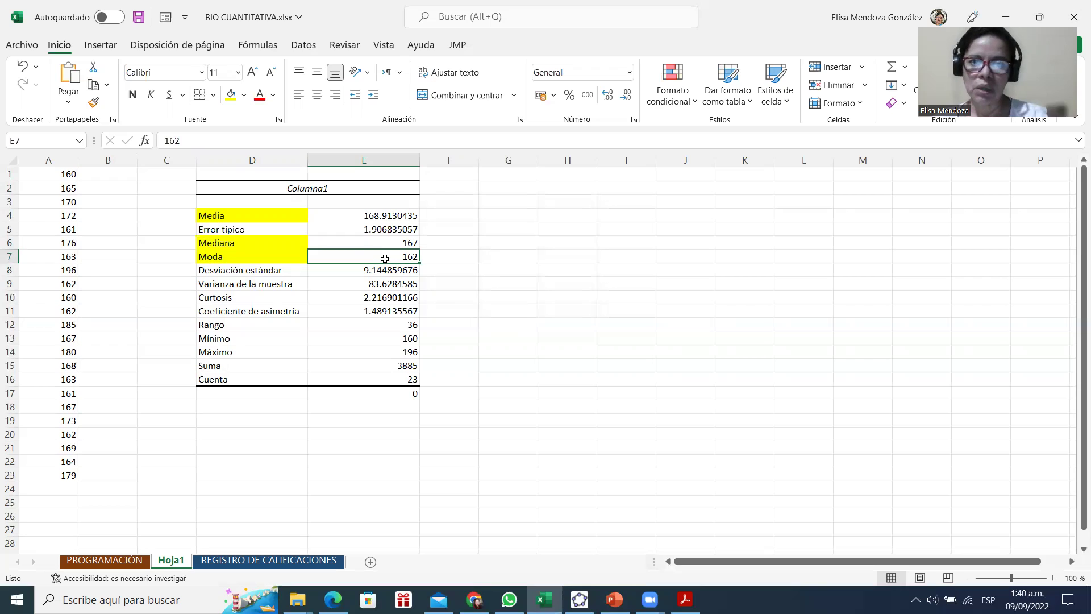
Fill the Desviación estándar and Varianza de la muestra rows, labels and values, with light blue
{"action": "left_click", "coordinate": [261, 272]}
{"action": "left_click_drag", "start_coordinate": [260, 272], "coordinate": [365, 283]}
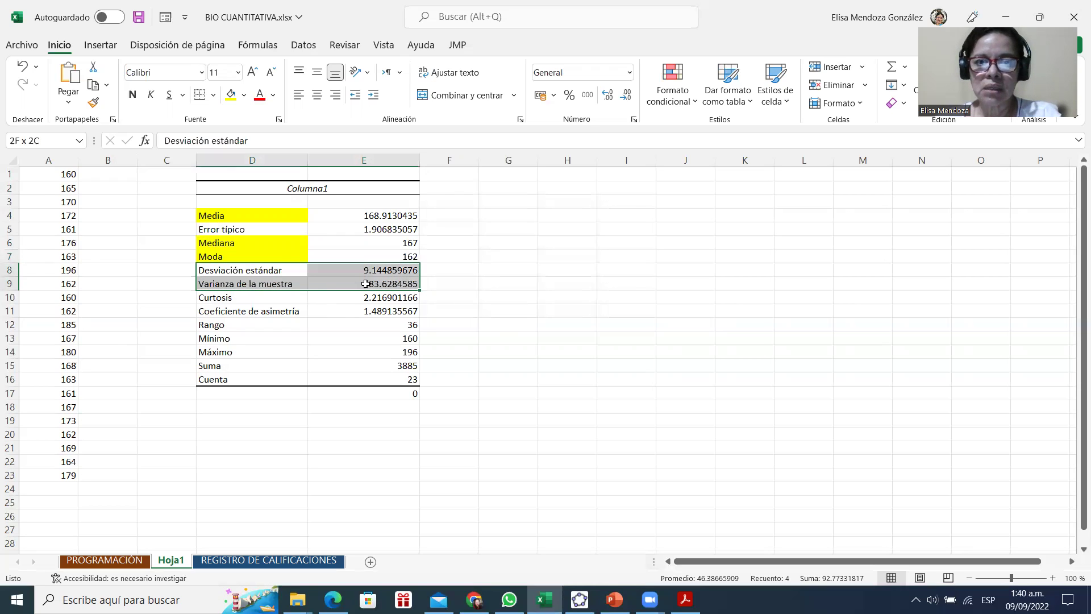
{"action": "left_click", "coordinate": [243, 95]}
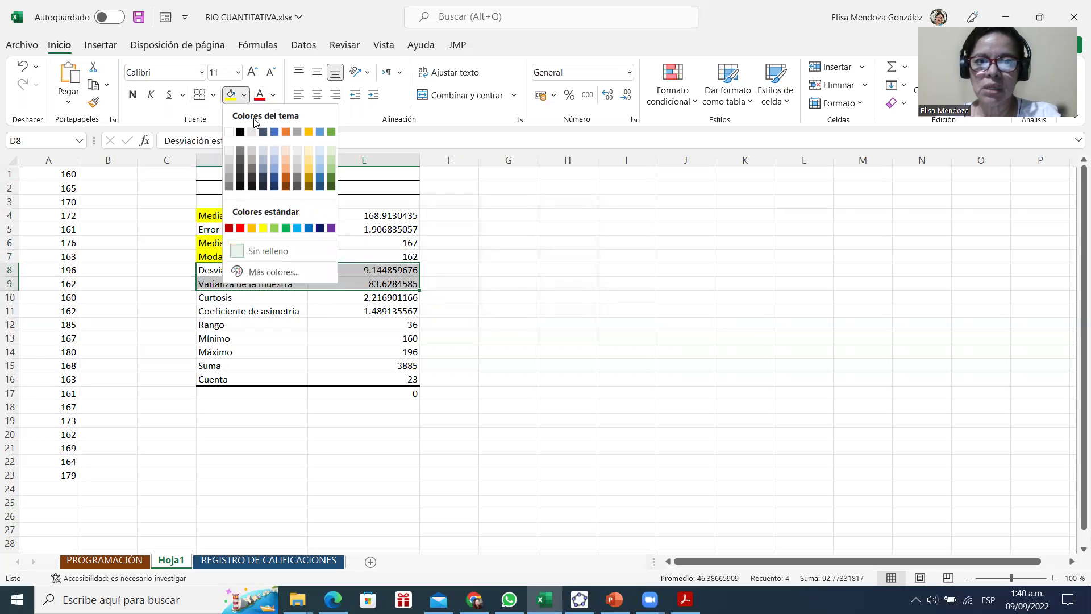
{"action": "left_click", "coordinate": [274, 160]}
Fill the Curtosis and Coeficiente de asimetría rows with light green and the Rango row with light blue
{"action": "left_click_drag", "start_coordinate": [226, 298], "coordinate": [364, 311]}
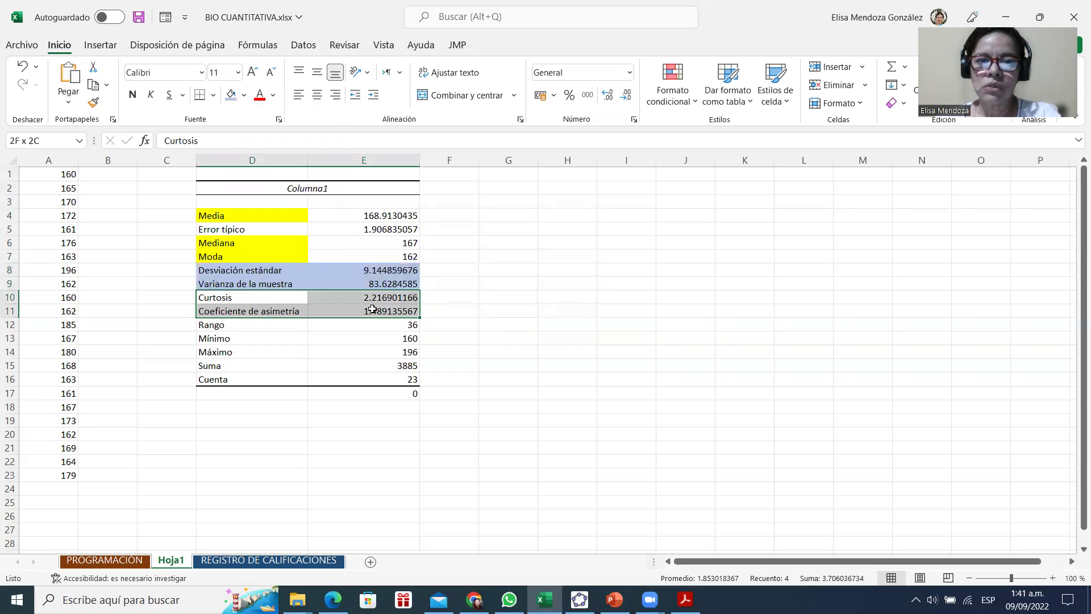
{"action": "left_click", "coordinate": [243, 95]}
{"action": "left_click", "coordinate": [324, 165]}
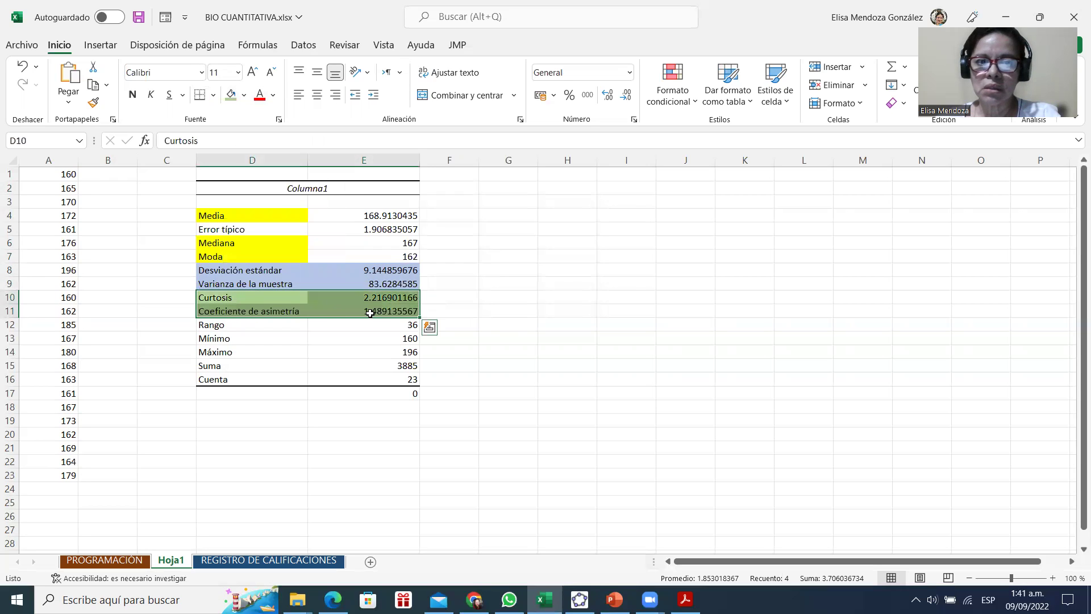
{"action": "left_click_drag", "start_coordinate": [242, 327], "coordinate": [359, 324]}
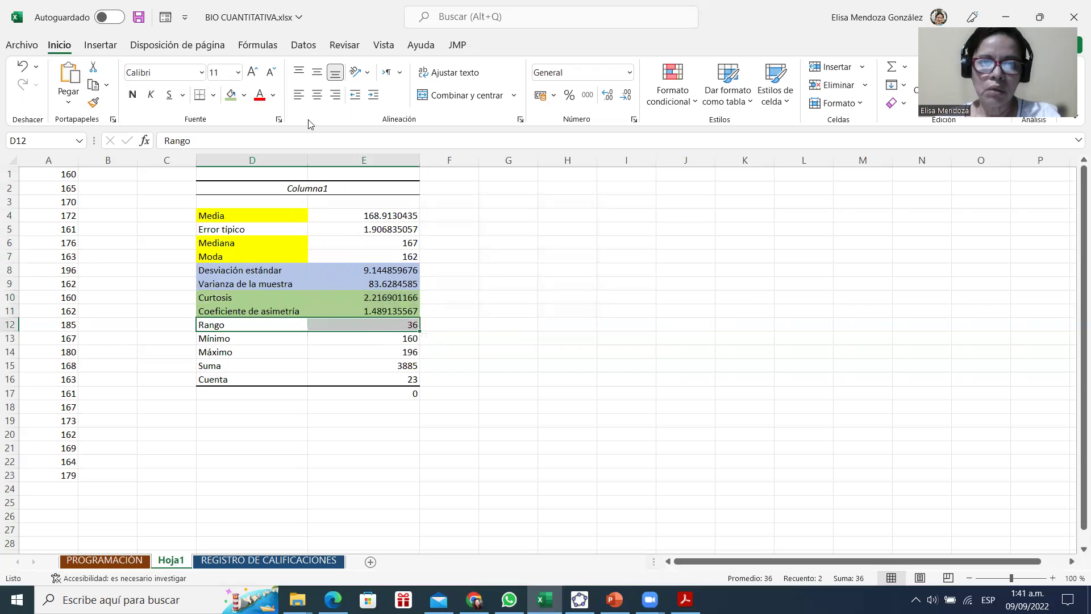
{"action": "left_click", "coordinate": [244, 95]}
{"action": "left_click", "coordinate": [272, 161]}
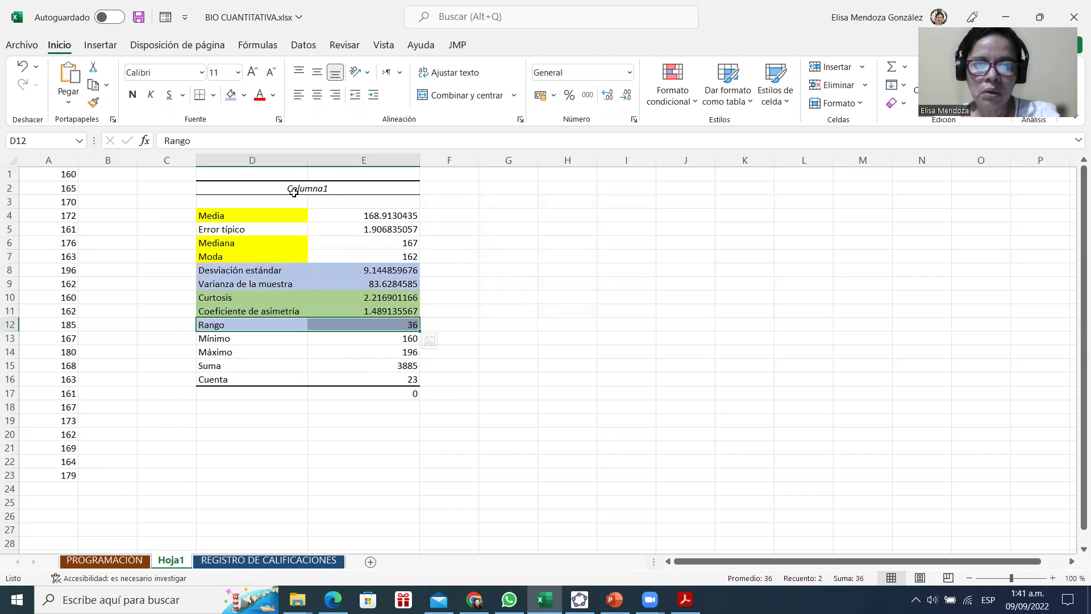
Enter the note "Mayor que 0, sesgo positivo (a la derecha)" in F11, beside the Coeficiente de asimetría value
{"action": "left_click", "coordinate": [348, 310]}
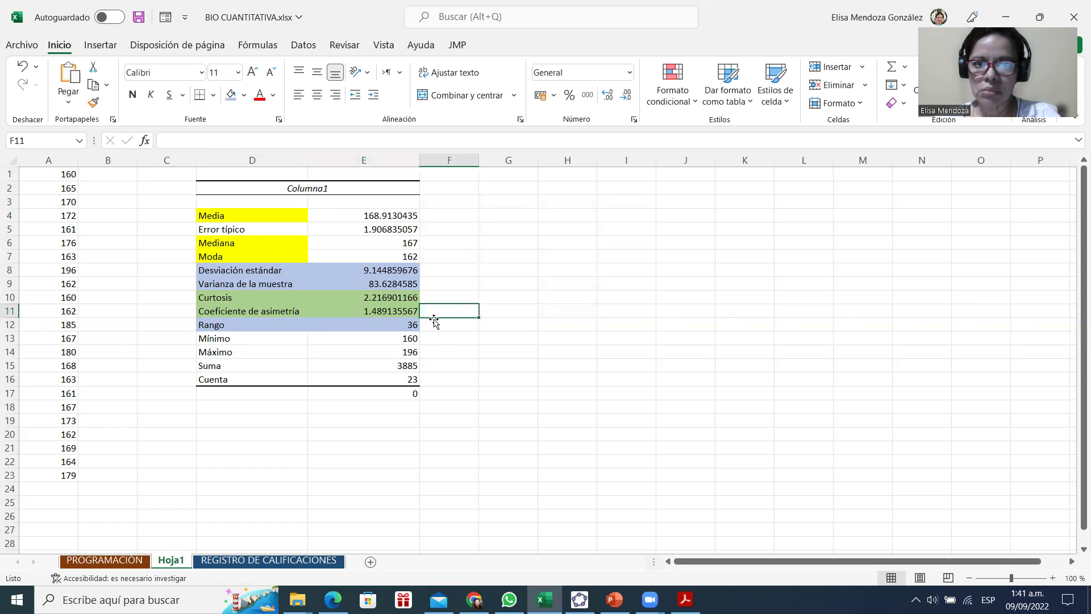
{"action": "type", "text": "M"}
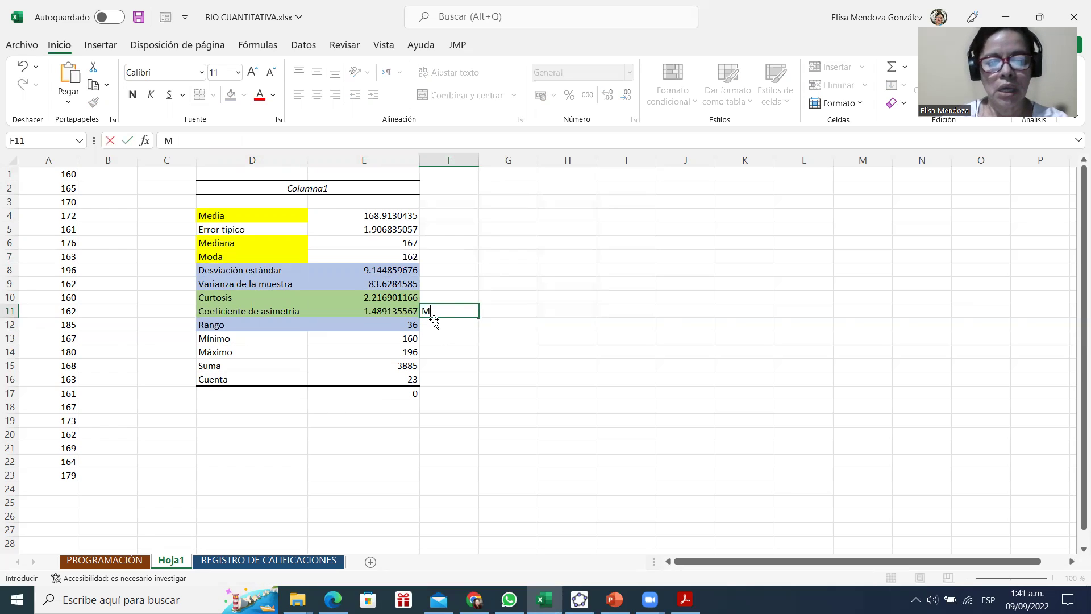
{"action": "type", "text": "ayor que 0, sesgo p"}
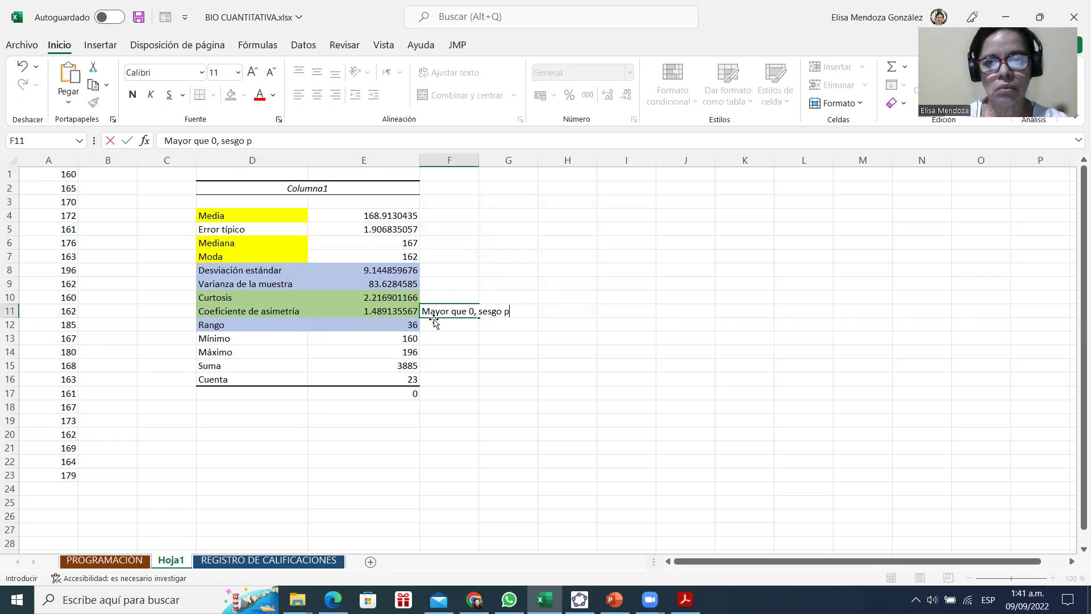
{"action": "type", "text": "ositivo"}
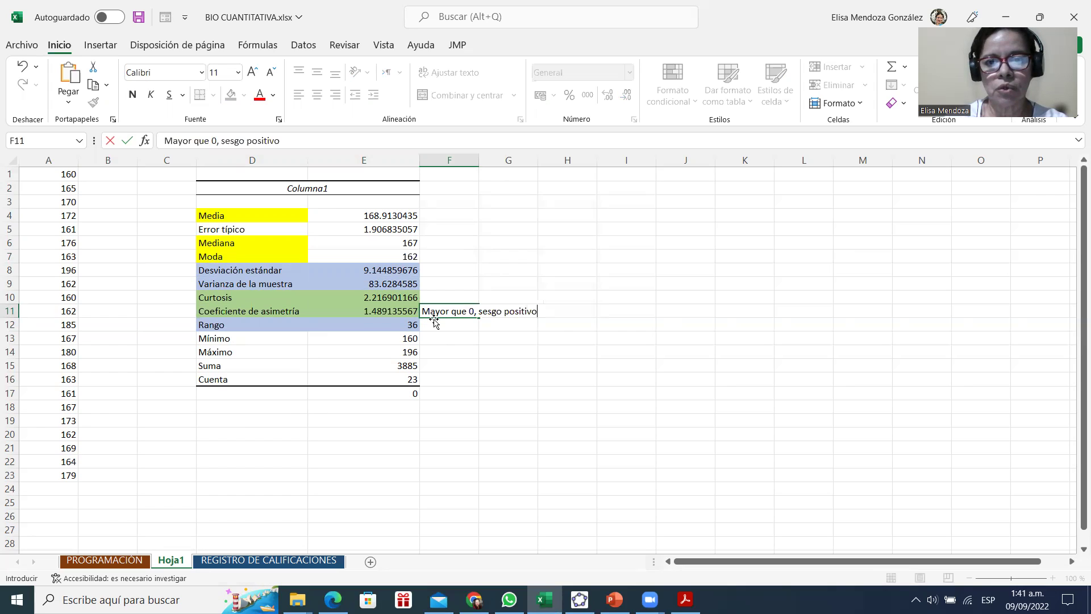
{"action": "type", "text": " (a la derecha"}
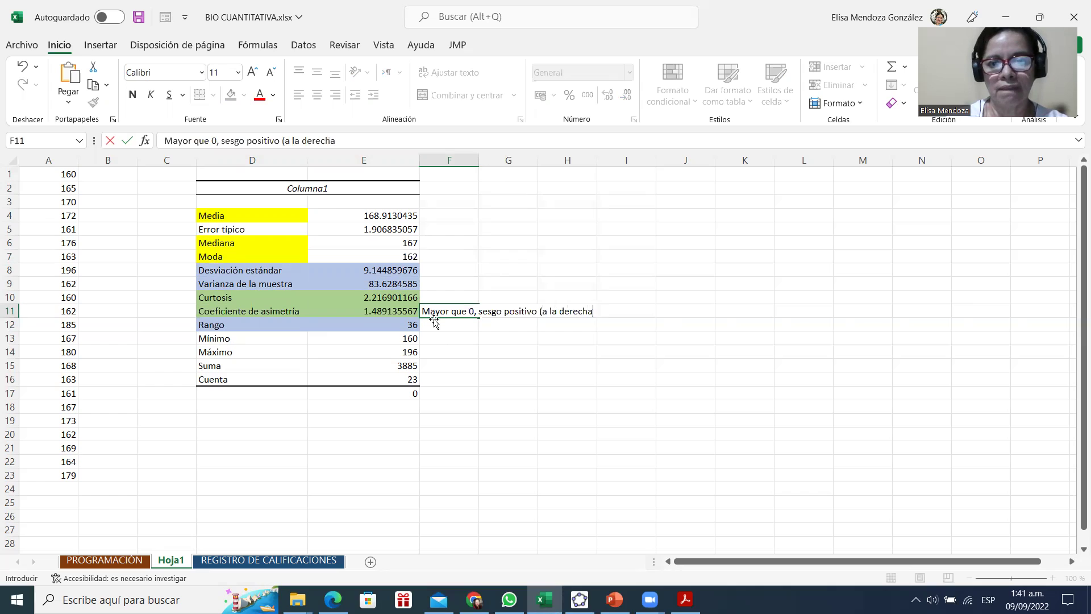
{"action": "type", "text": ")"}
{"action": "key", "text": "Return"}
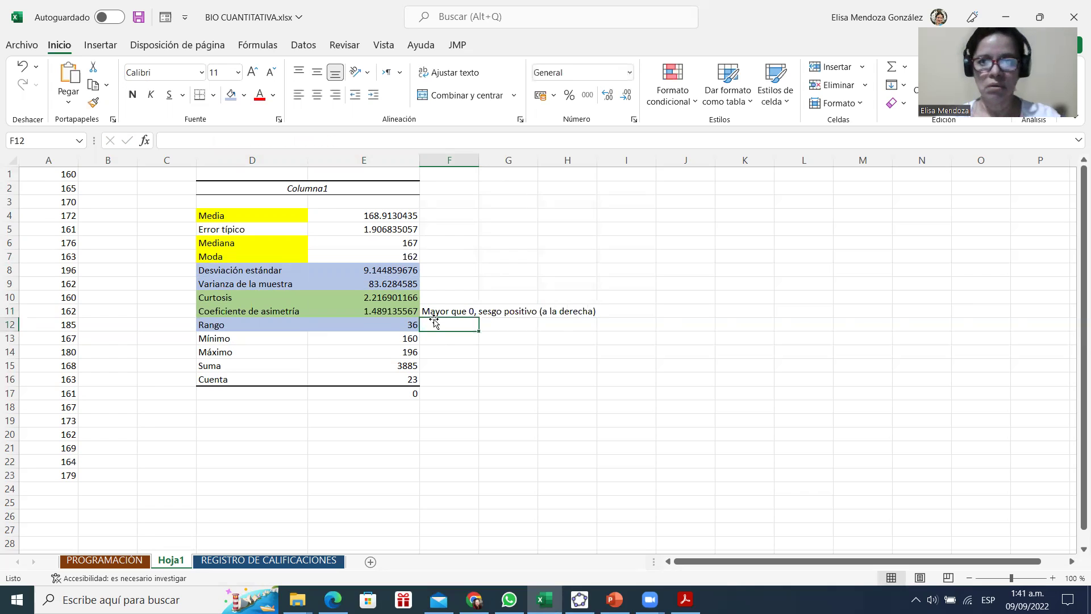
Enter the note "mayor que cero, mayor que lo normal, distr leptocúrtica" in F10, beside the Curtosis value
{"action": "left_click", "coordinate": [426, 300]}
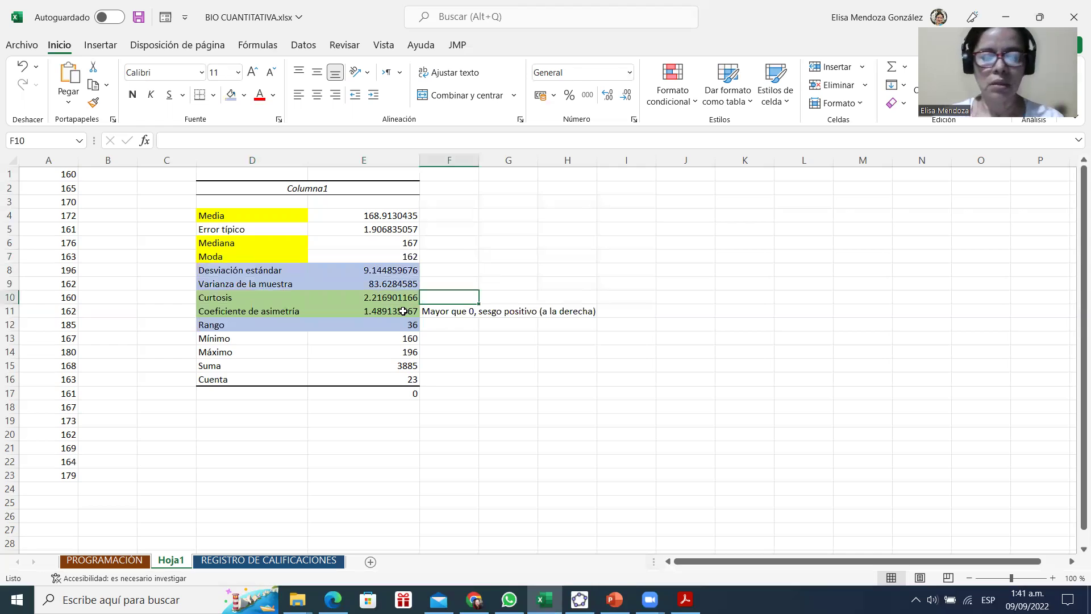
{"action": "type", "text": "mayor"}
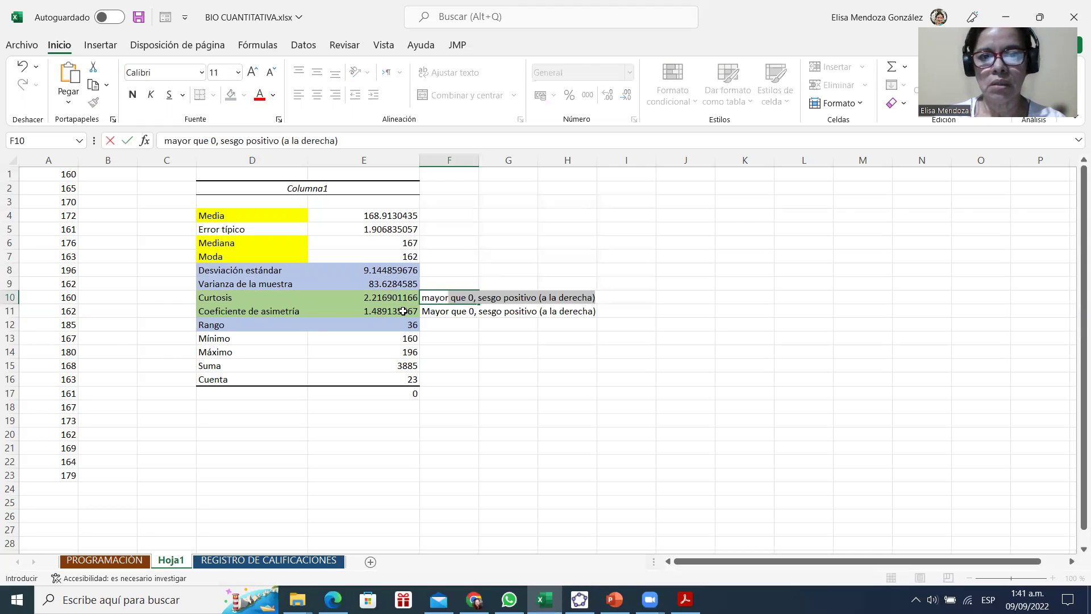
{"action": "type", "text": " que cero"}
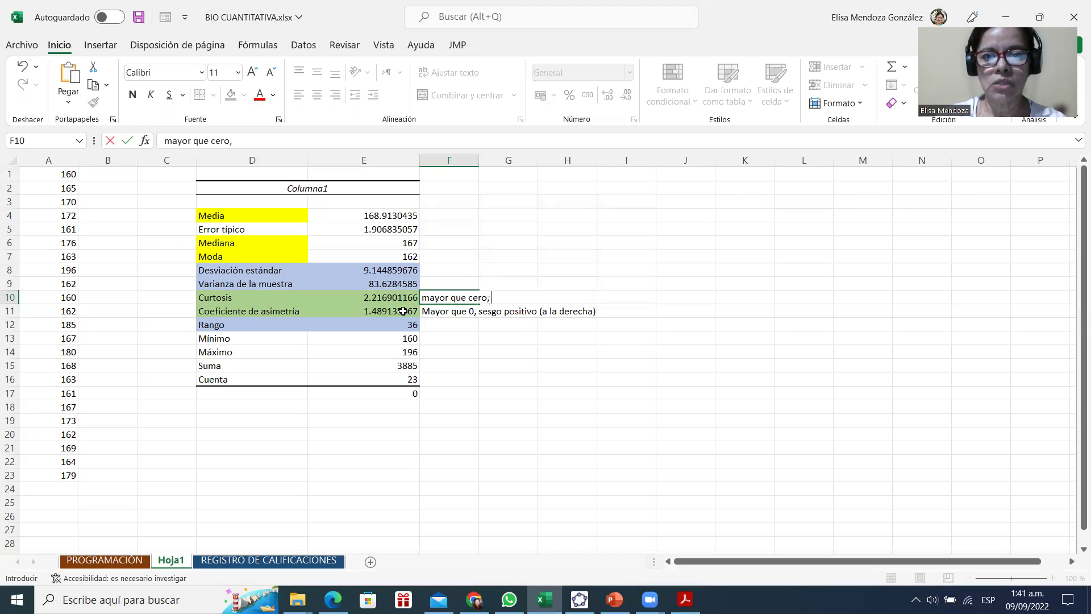
{"action": "type", "text": ", "}
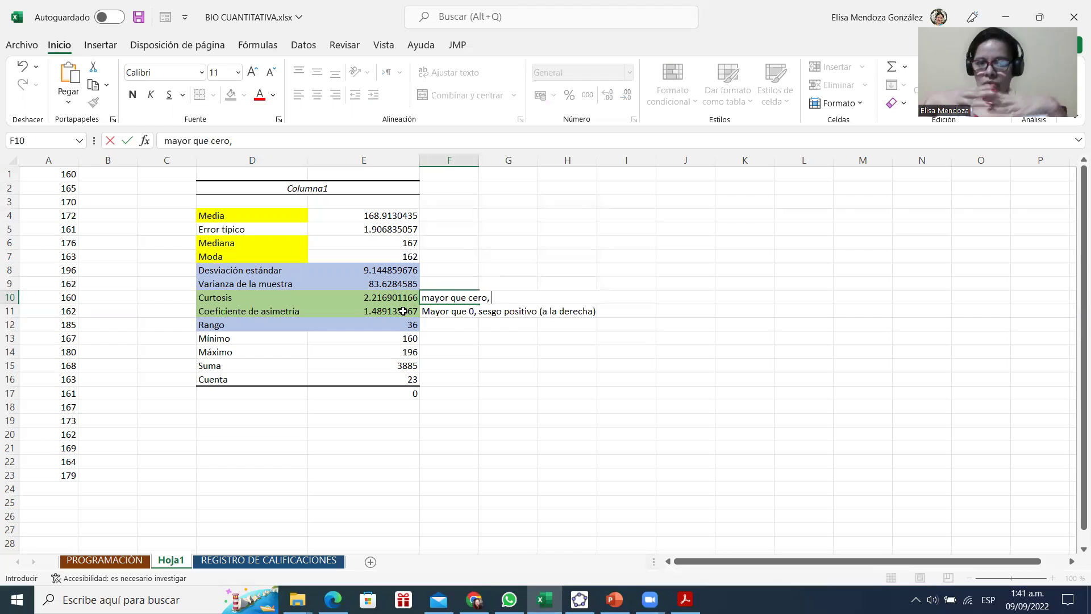
{"action": "type", "text": "mayor "}
{"action": "type", "text": "que"}
{"action": "type", "text": " lo nor"}
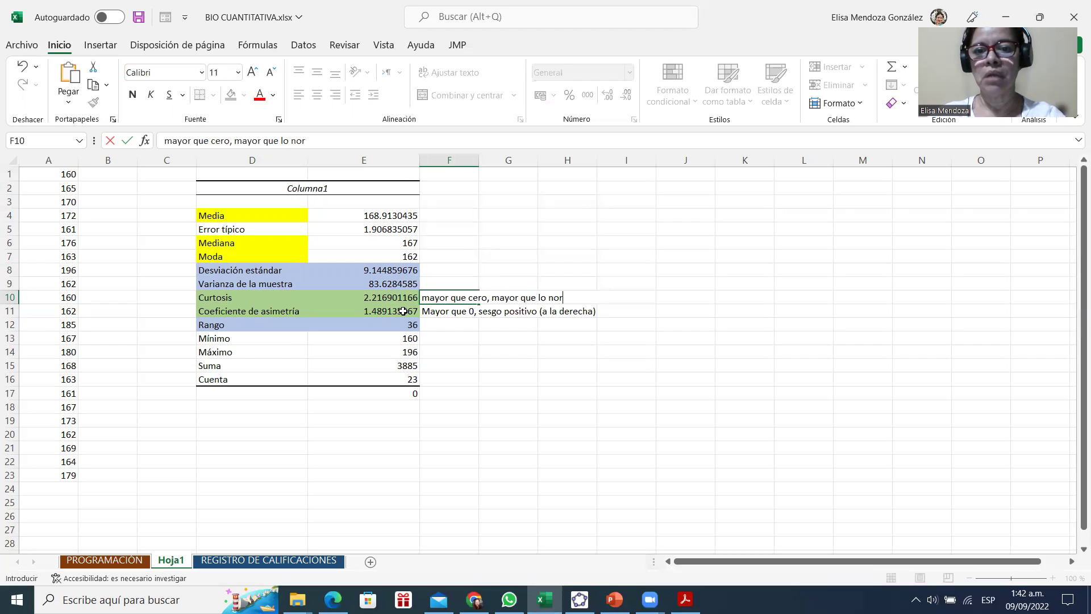
{"action": "type", "text": "mal, d"}
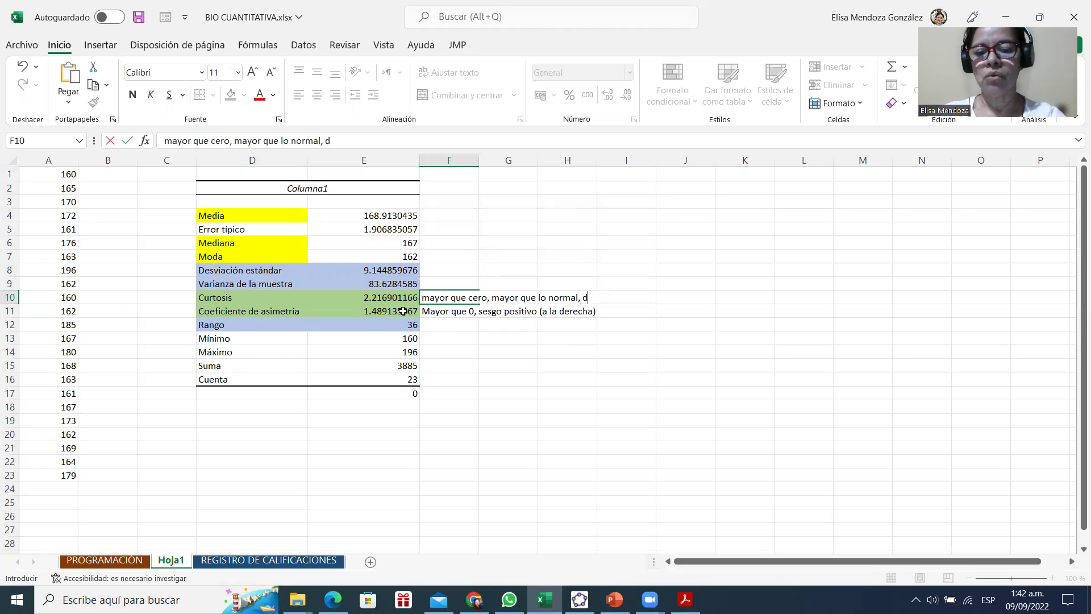
{"action": "type", "text": "istr lept"}
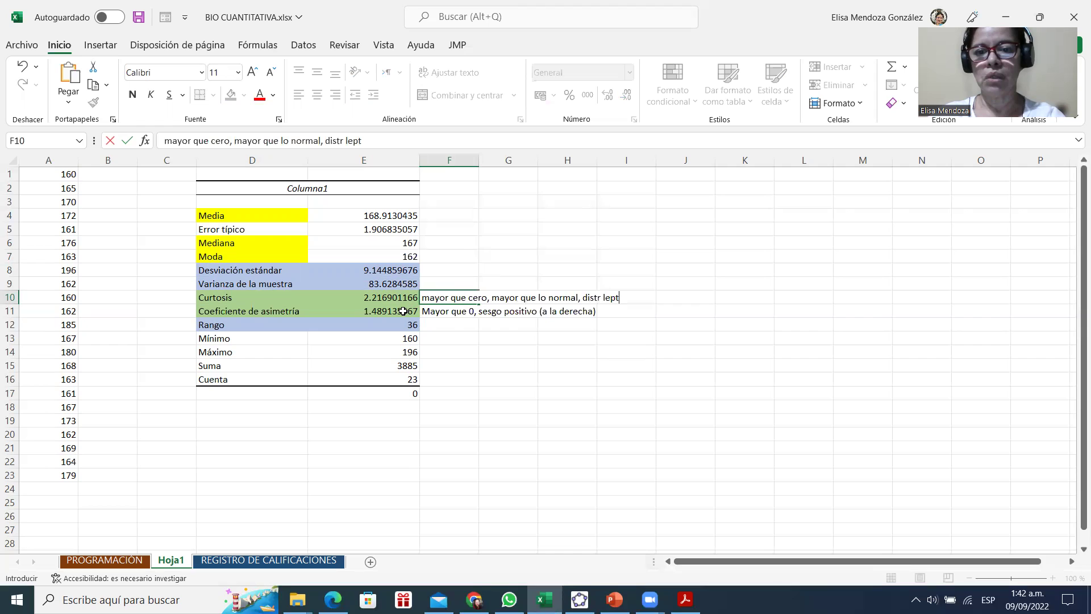
{"action": "type", "text": "ocúrtica"}
{"action": "key", "text": "Return"}
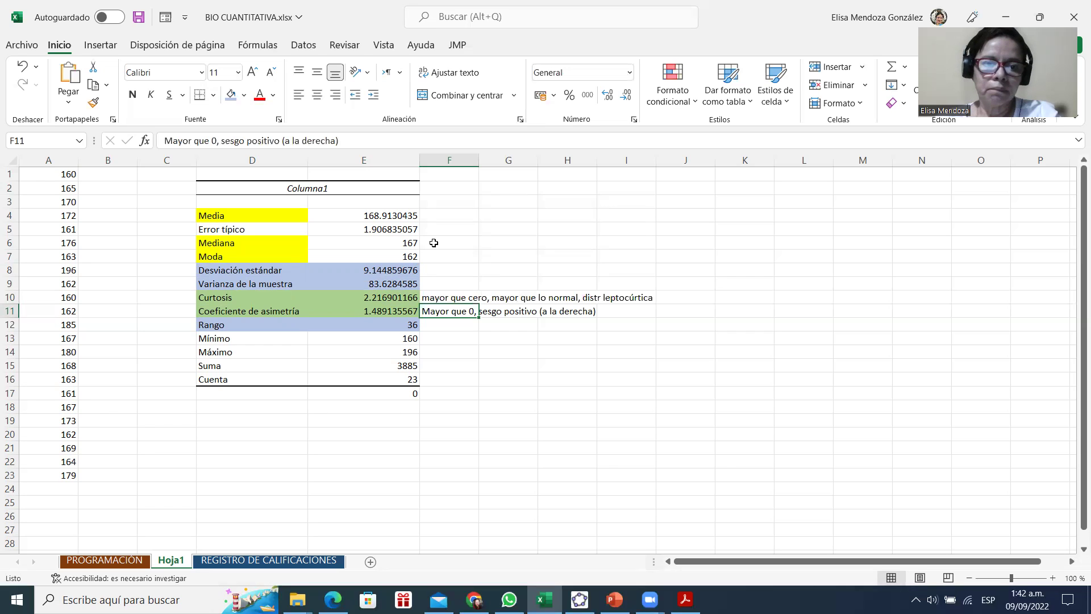
Insert a histogram of the data in A1 to A23 and place it beside the summary table
{"action": "left_click", "coordinate": [156, 218]}
{"action": "left_click", "coordinate": [63, 174]}
{"action": "left_click_drag", "start_coordinate": [63, 174], "coordinate": [61, 475]}
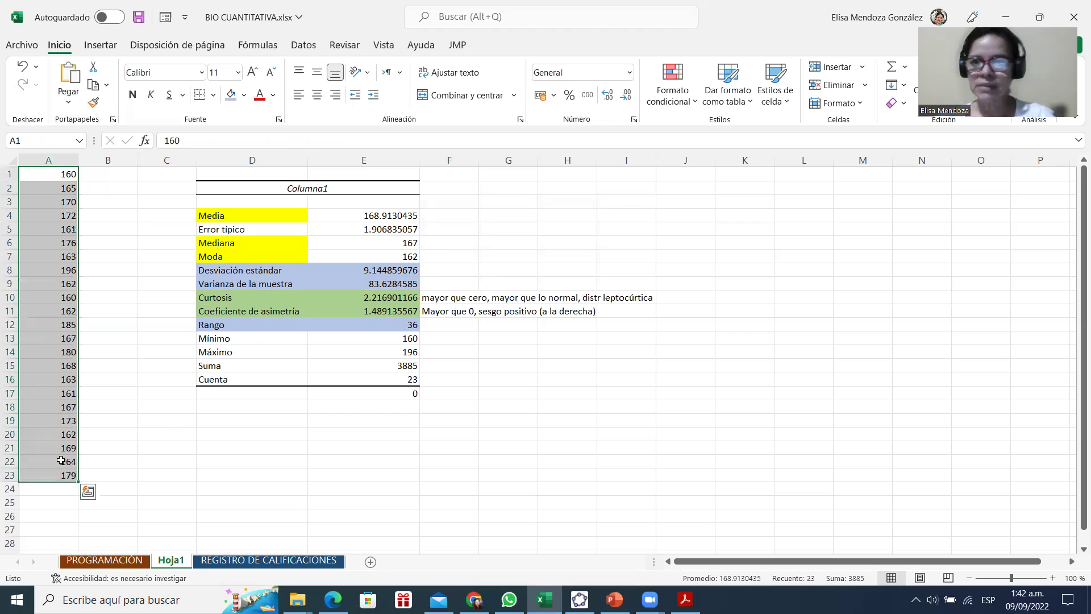
{"action": "left_click", "coordinate": [97, 46]}
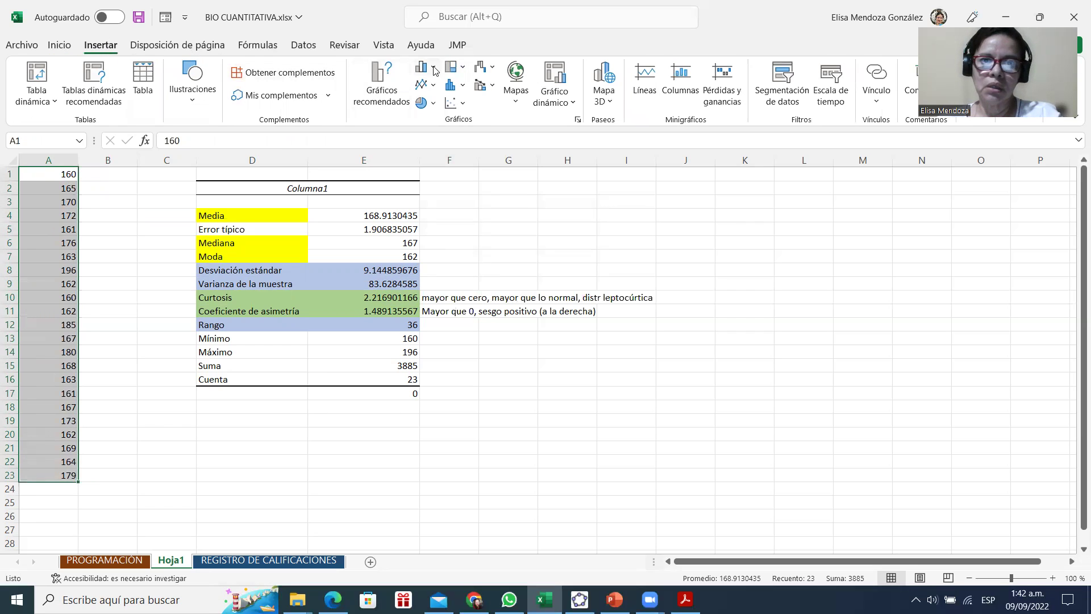
{"action": "left_click", "coordinate": [434, 67]}
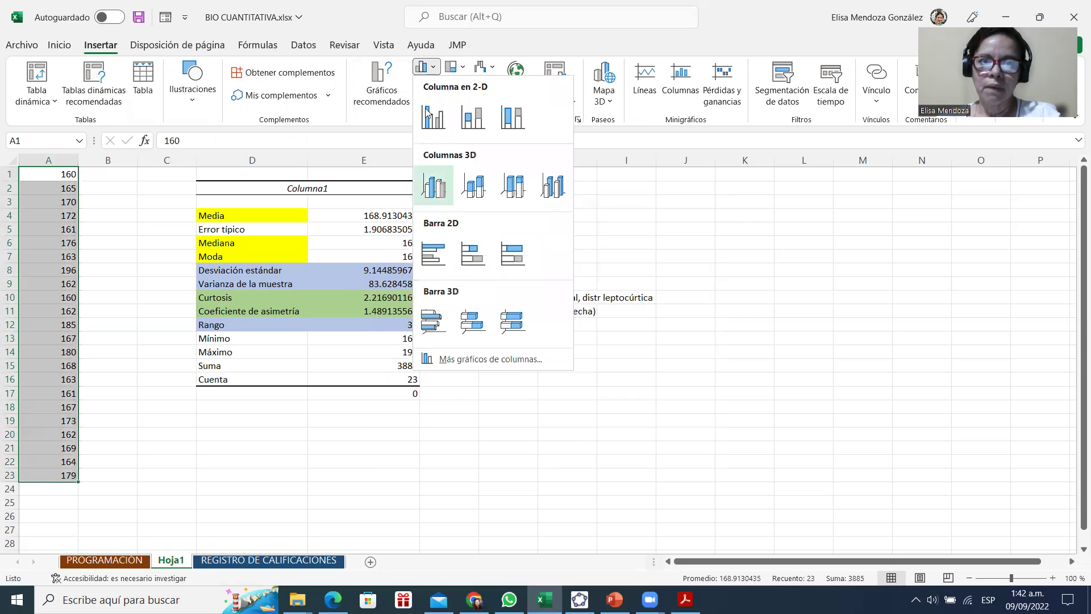
{"action": "left_click", "coordinate": [420, 69]}
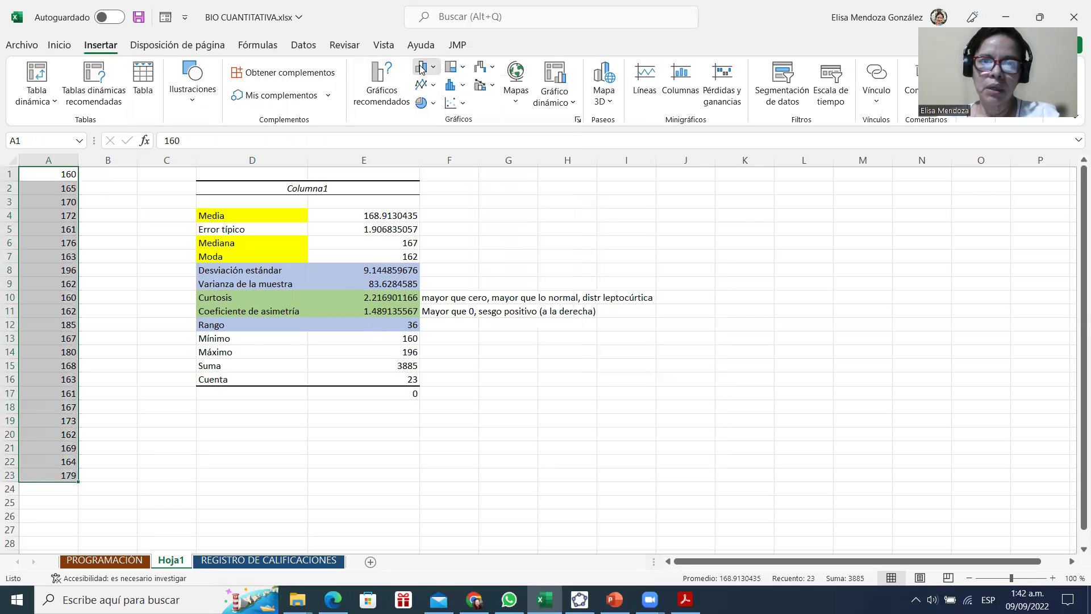
{"action": "left_click", "coordinate": [460, 86]}
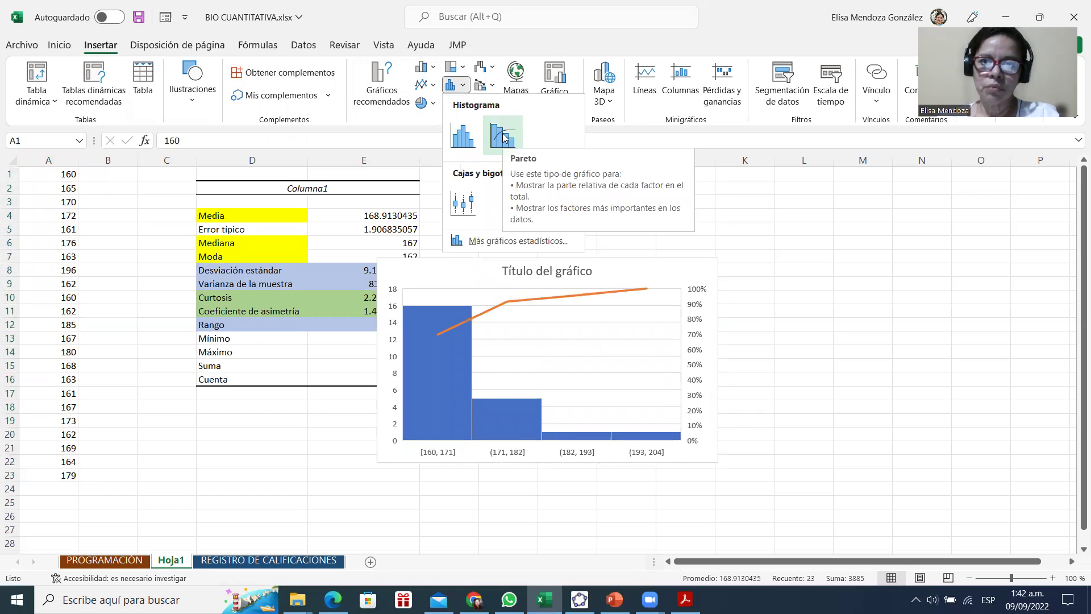
{"action": "left_click", "coordinate": [460, 140]}
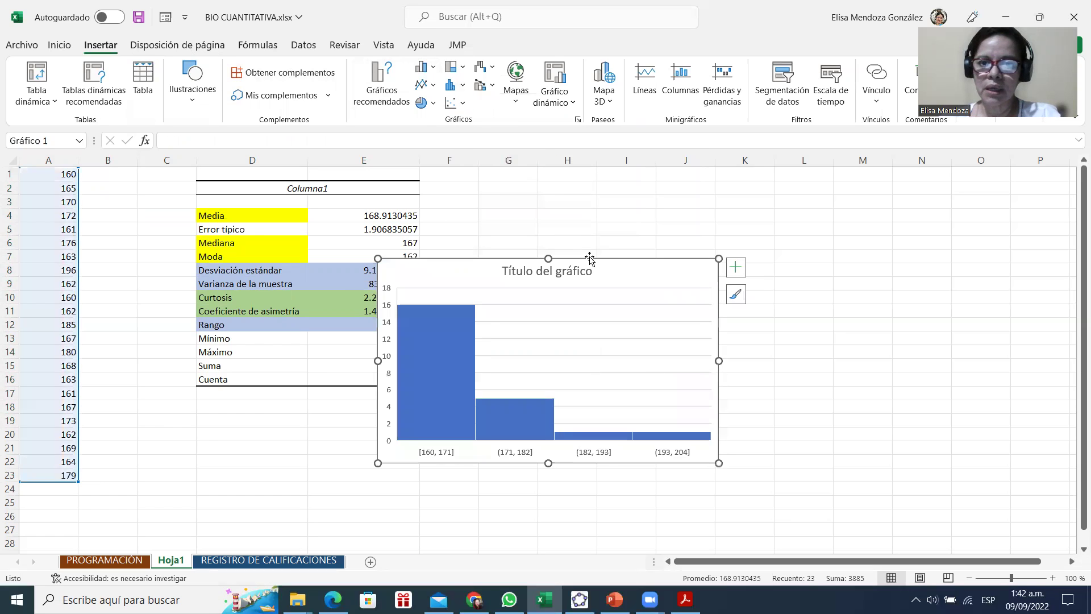
{"action": "left_click_drag", "start_coordinate": [615, 264], "coordinate": [668, 185]}
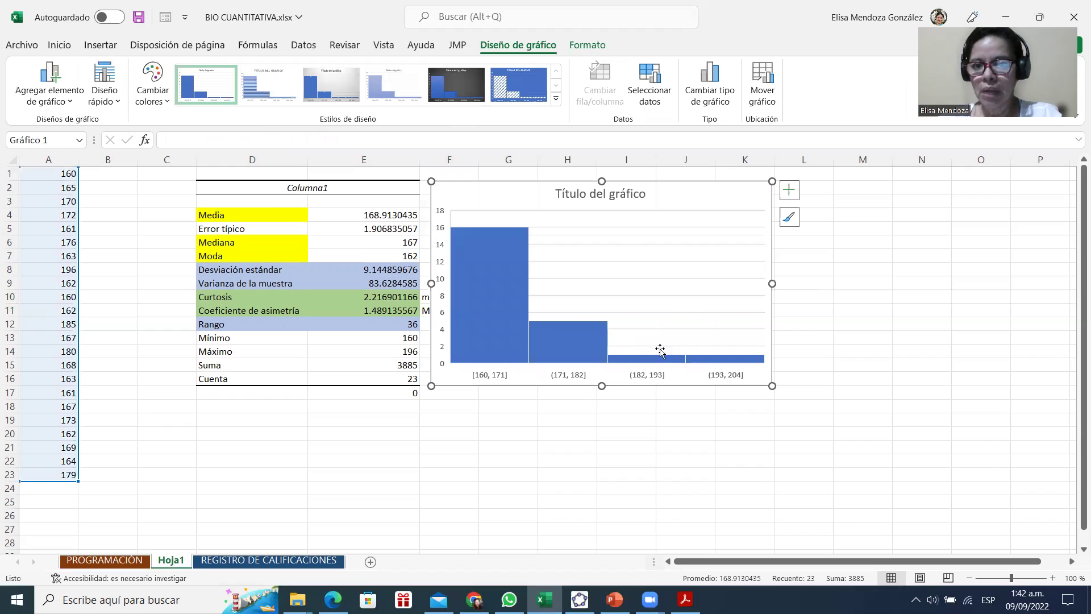
Set the number of bins on the histogram's horizontal axis to 6
{"action": "mouse_move", "coordinate": [742, 363]}
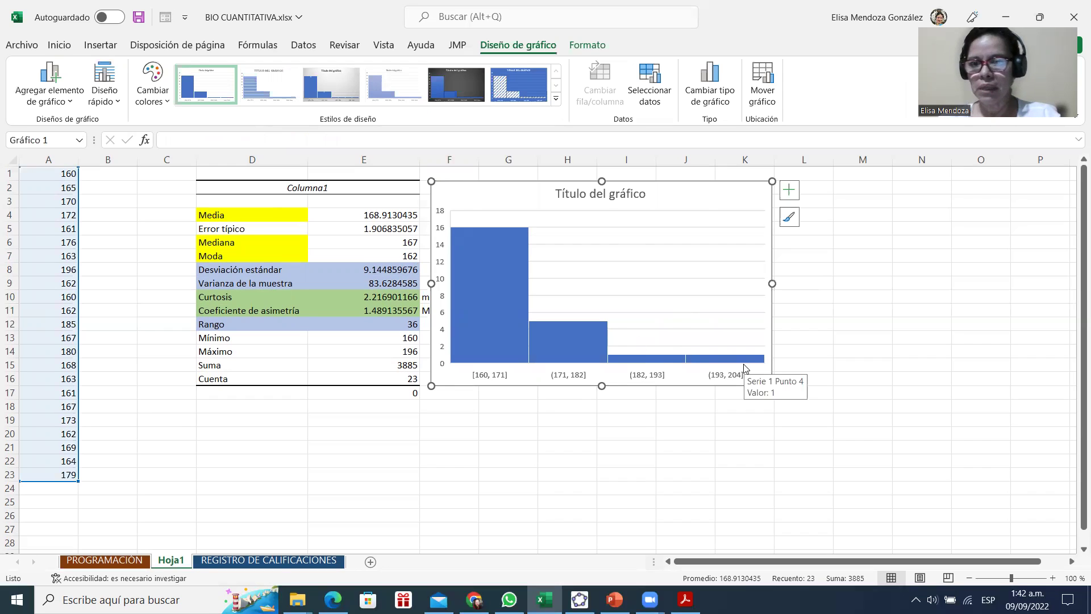
{"action": "right_click", "coordinate": [570, 382]}
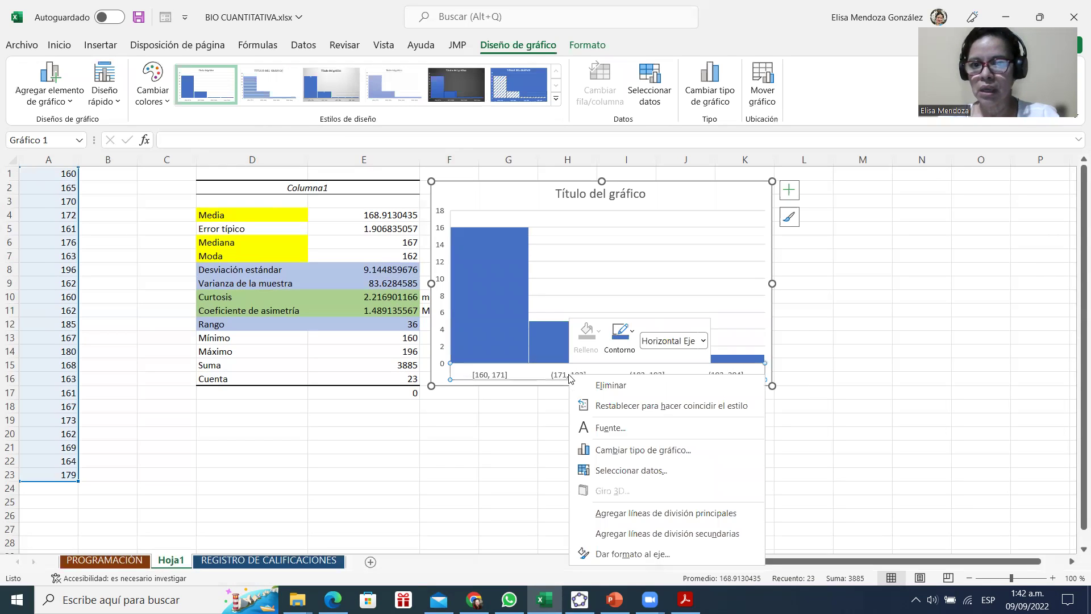
{"action": "left_click", "coordinate": [622, 553]}
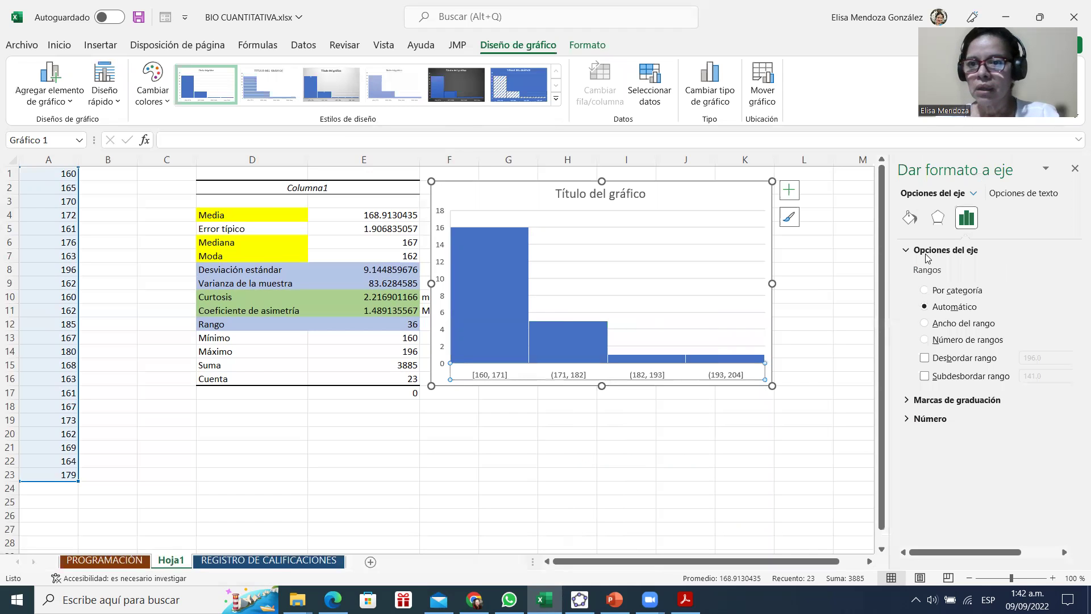
{"action": "left_click_drag", "start_coordinate": [890, 279], "coordinate": [807, 274]}
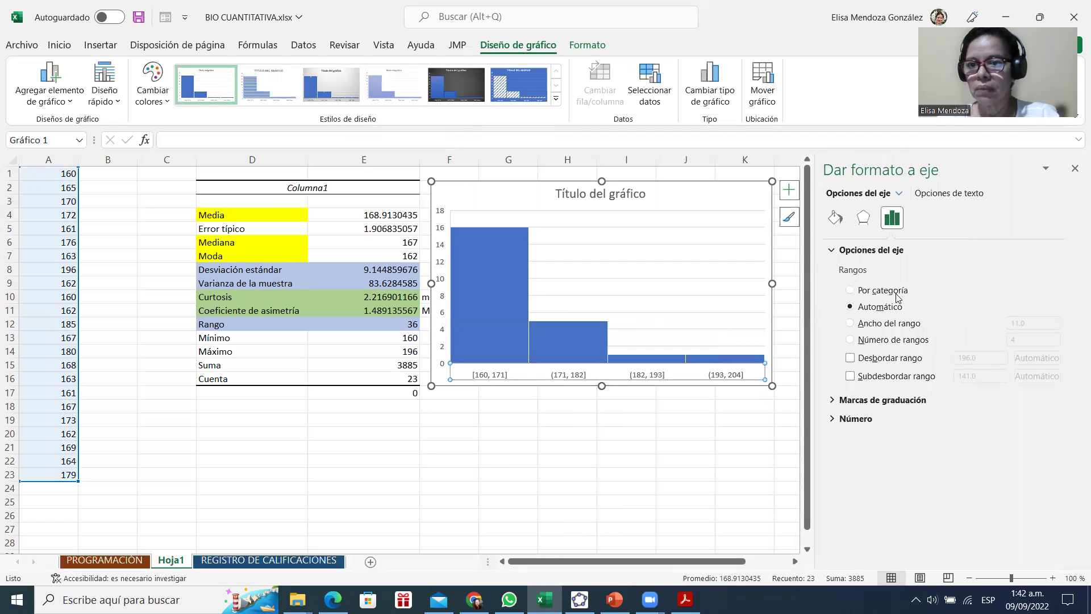
{"action": "left_click", "coordinate": [877, 340]}
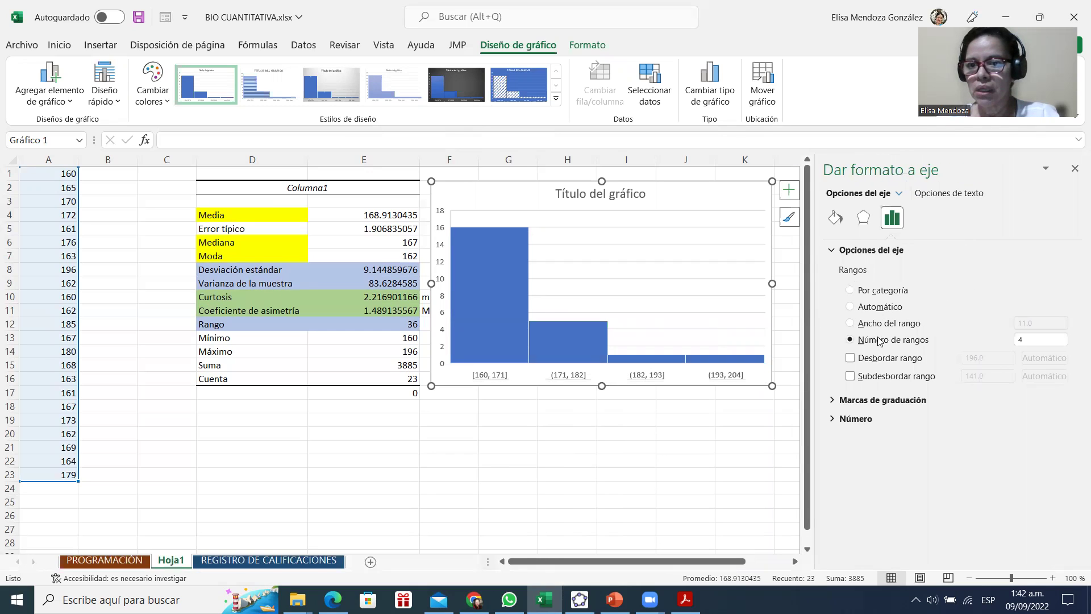
{"action": "double_click", "coordinate": [1018, 339]}
{"action": "type", "text": "6"}
{"action": "key", "text": "Return"}
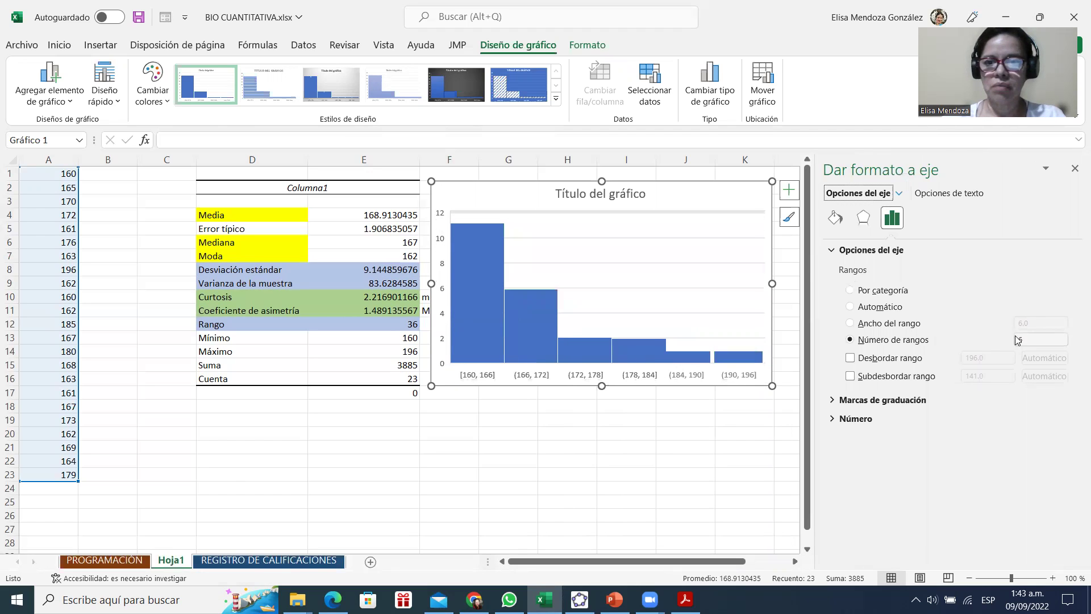
{"action": "left_click", "coordinate": [1074, 169]}
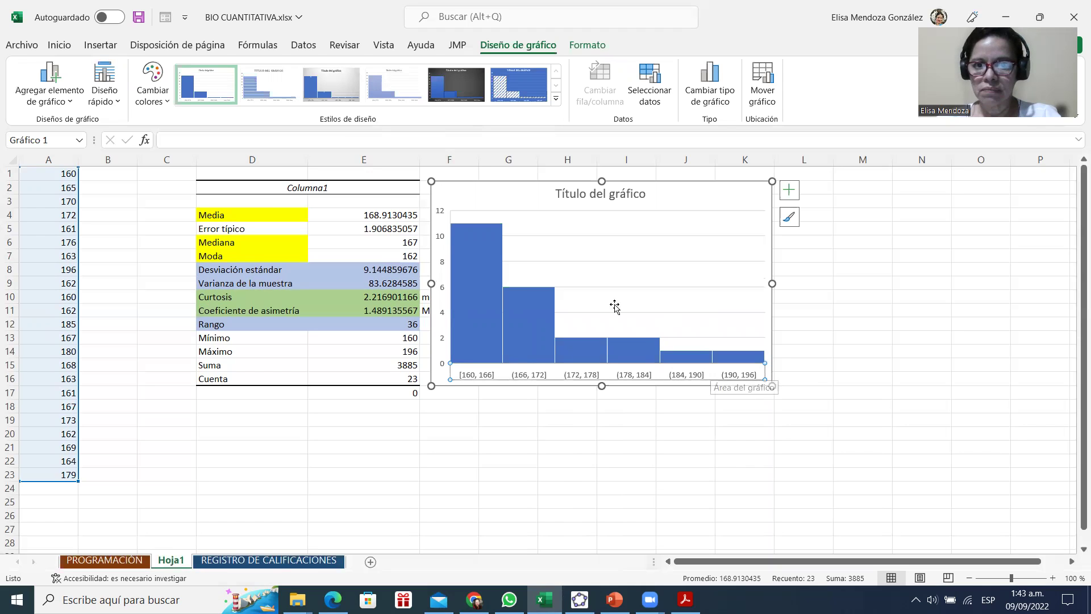
Add axis titles to the histogram, naming the horizontal axis "Niveles de ozono" and the vertical axis "Frecuencia"
{"action": "left_click", "coordinate": [788, 192]}
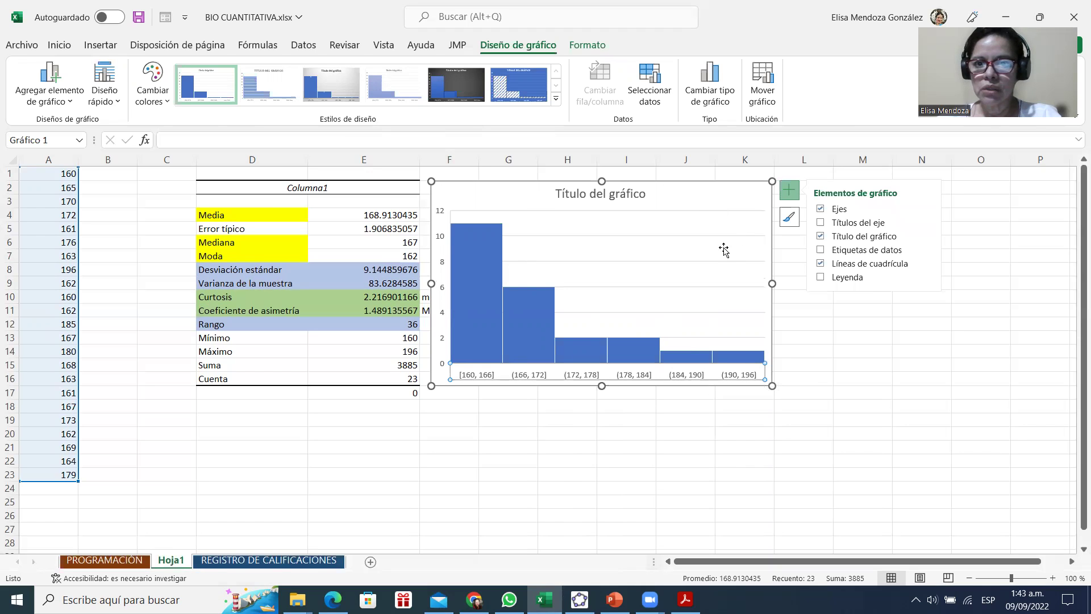
{"action": "left_click", "coordinate": [834, 222]}
{"action": "left_click", "coordinate": [625, 375]}
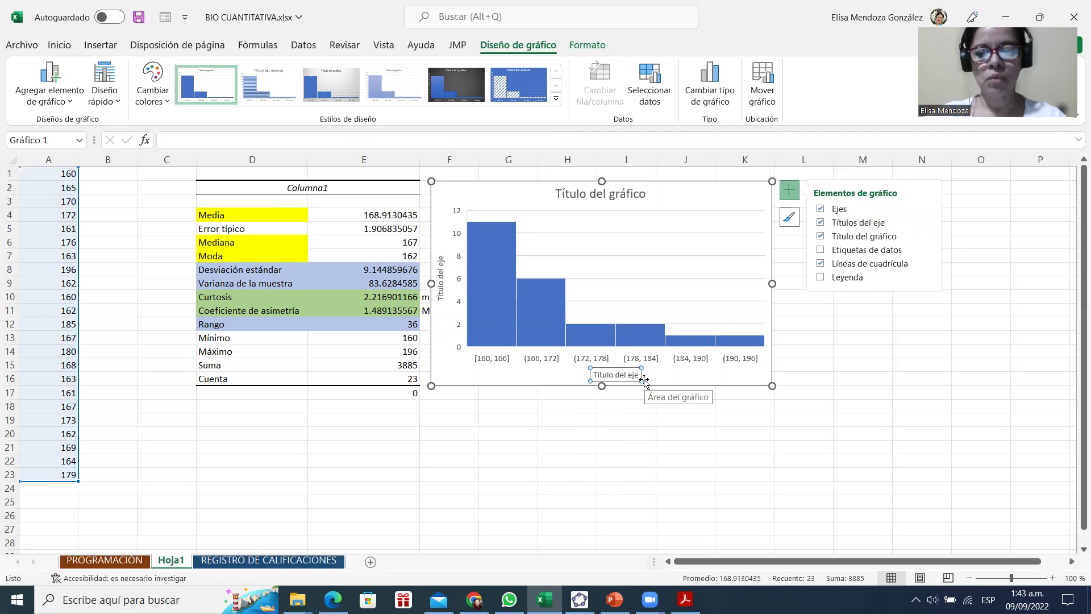
{"action": "triple_click", "coordinate": [644, 378]}
{"action": "type", "text": "Niveles de ozono"}
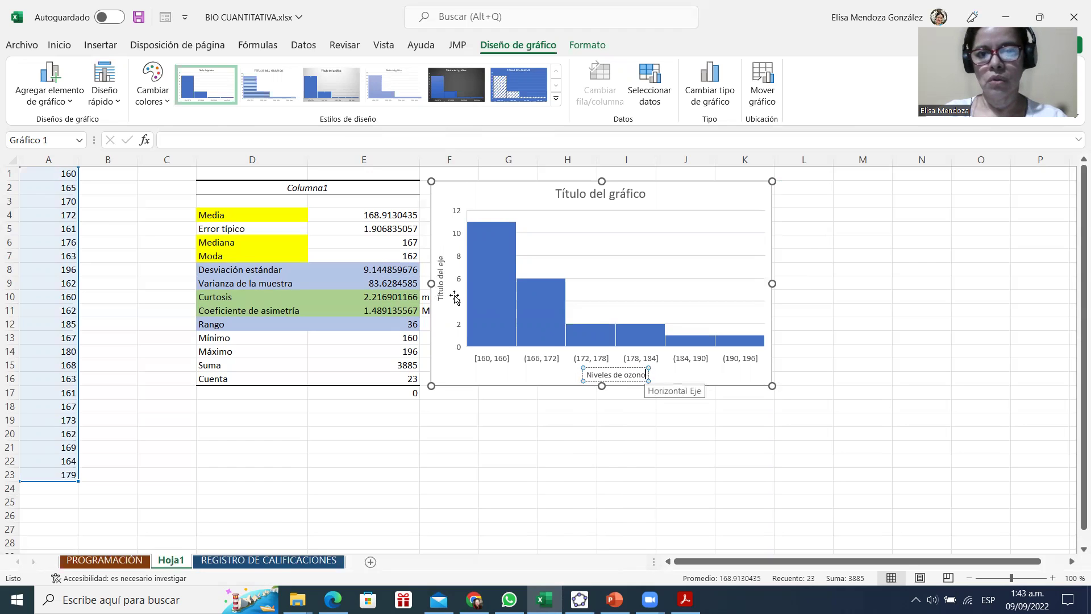
{"action": "left_click", "coordinate": [445, 282]}
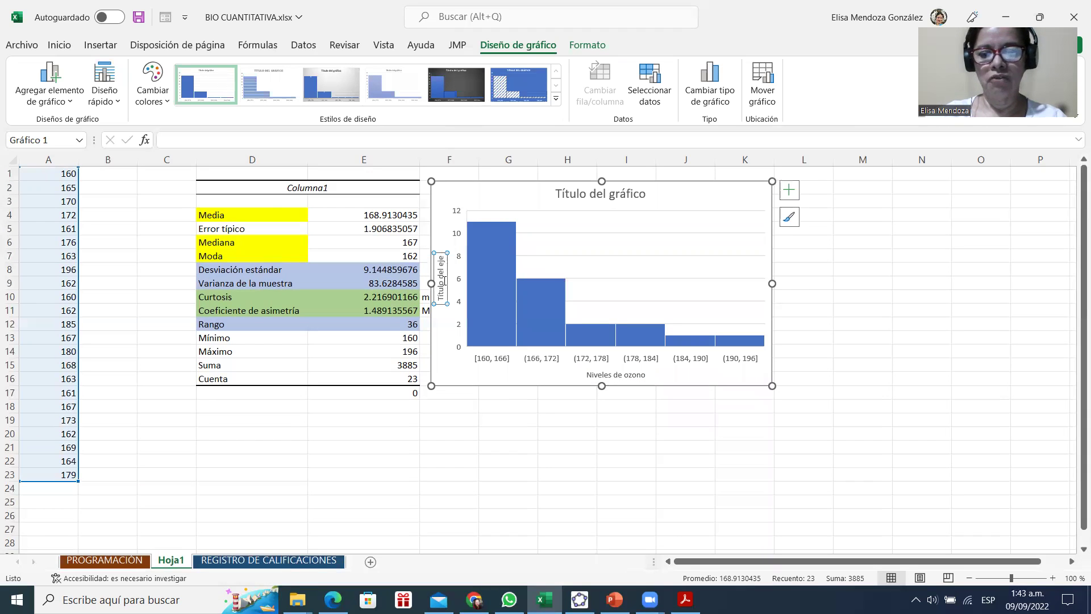
{"action": "triple_click", "coordinate": [444, 280]}
{"action": "type", "text": "Frecuencia"}
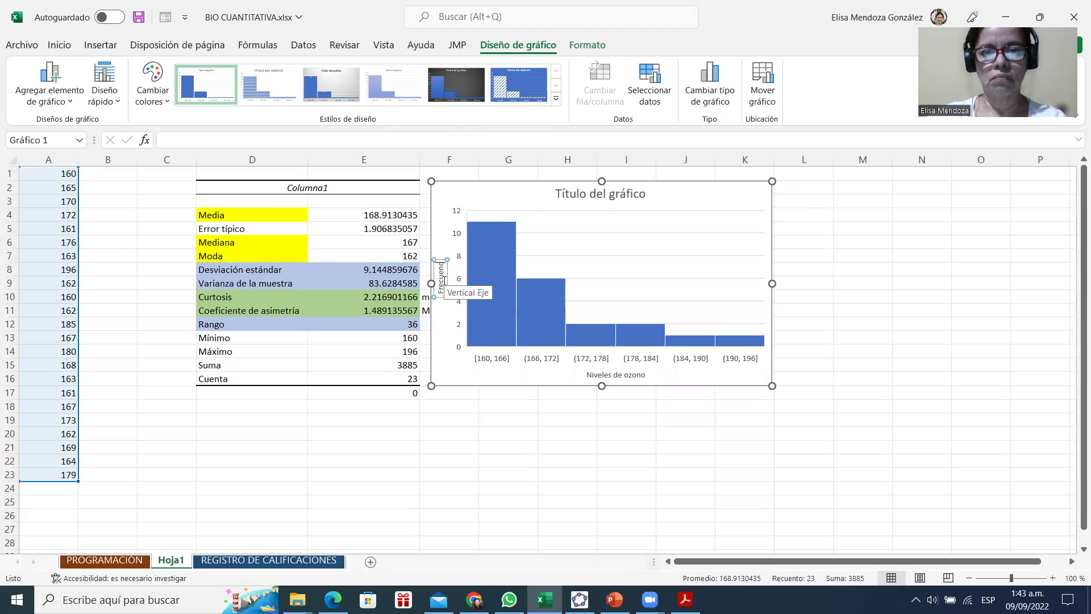
{"action": "left_click", "coordinate": [887, 248]}
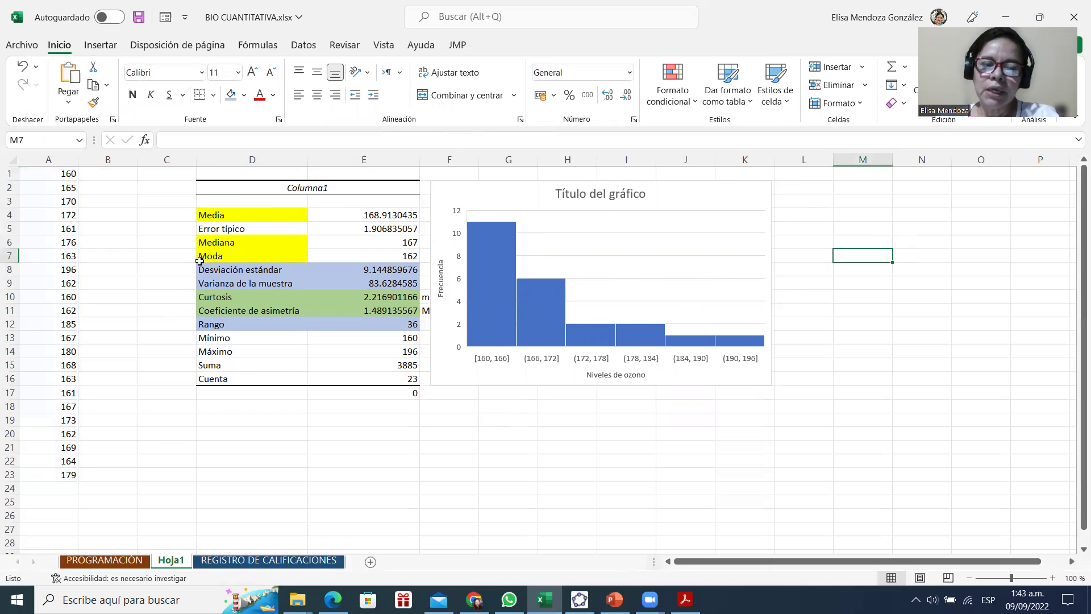
Insert a box-and-whisker chart of the data in A1 to A23 and place it beside the histogram
{"action": "left_click_drag", "start_coordinate": [56, 178], "coordinate": [44, 472]}
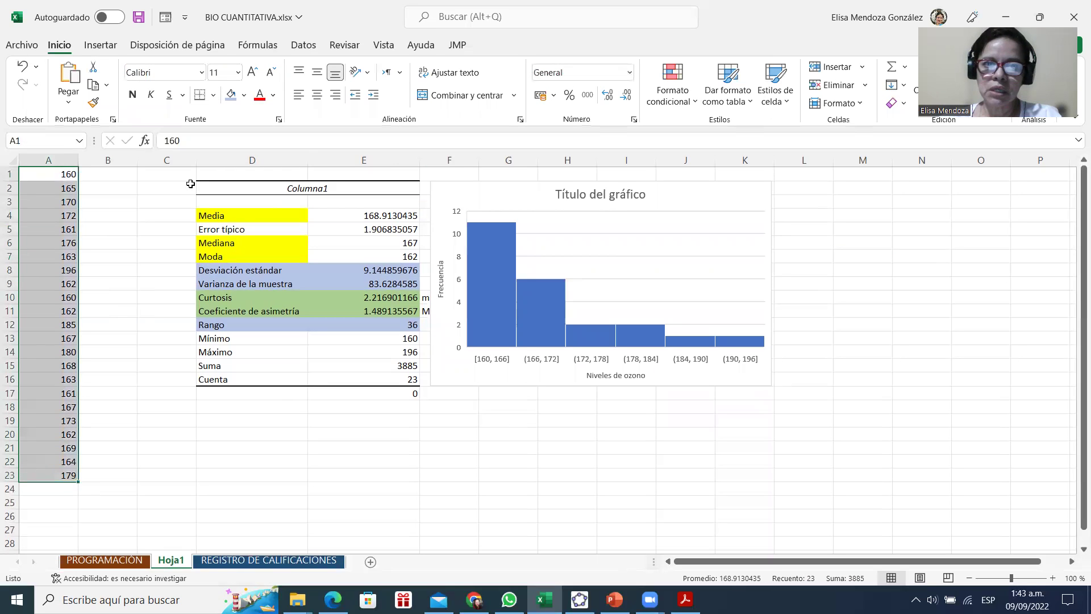
{"action": "left_click", "coordinate": [105, 55]}
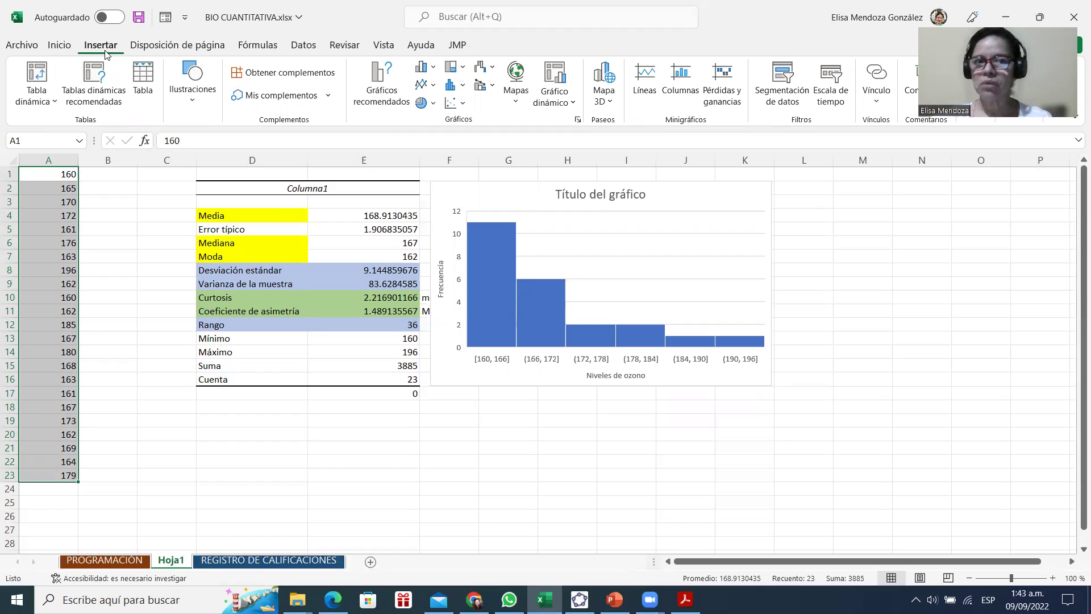
{"action": "left_click", "coordinate": [463, 84]}
{"action": "left_click", "coordinate": [463, 203]}
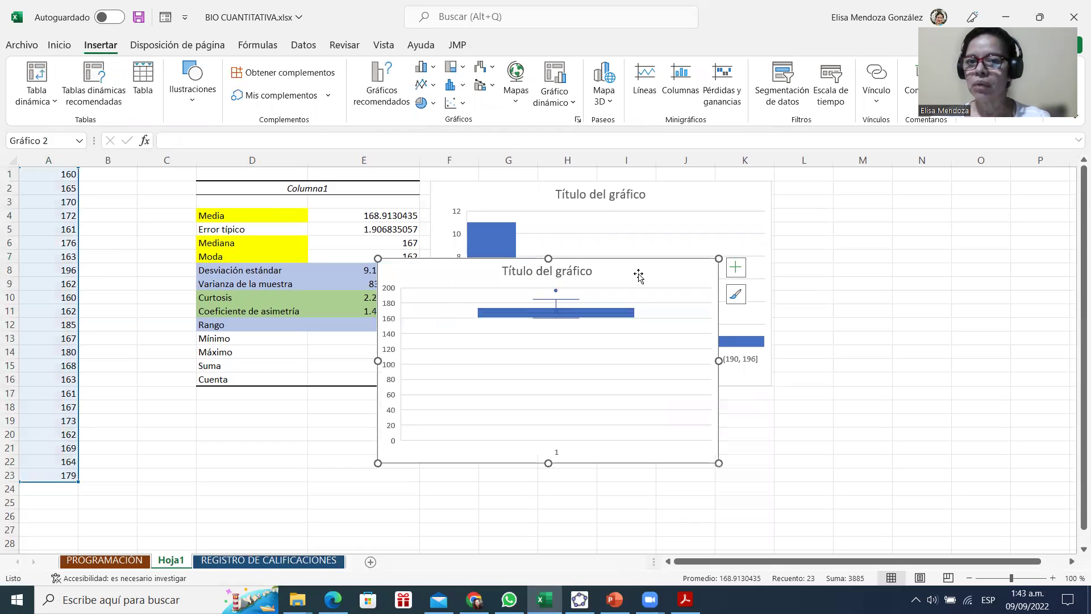
{"action": "left_click_drag", "start_coordinate": [656, 272], "coordinate": [1049, 180]}
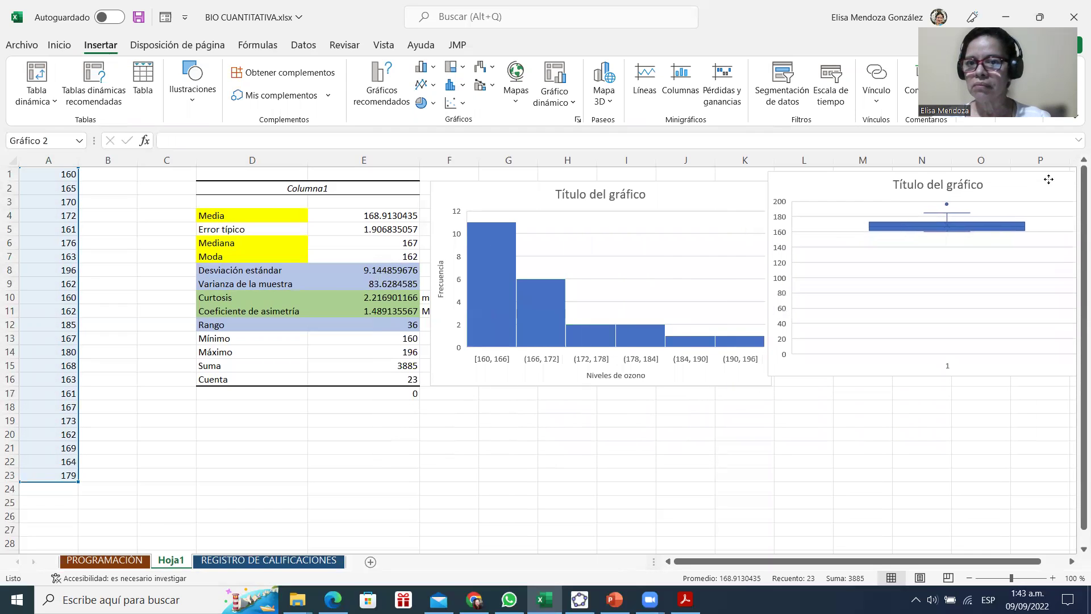
Enlarge the box plot down to about row 24 and the histogram down to about row 25, keeping them side by side
{"action": "left_click", "coordinate": [1072, 561]}
{"action": "left_click", "coordinate": [1072, 561]}
{"action": "left_click", "coordinate": [1072, 561]}
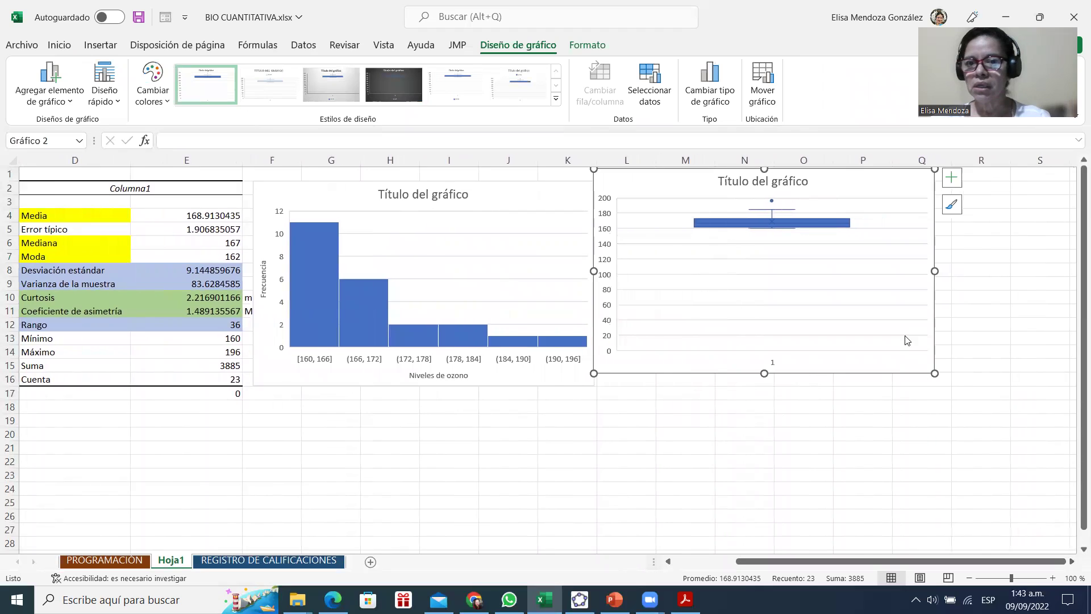
{"action": "left_click_drag", "start_coordinate": [935, 373], "coordinate": [952, 500]}
{"action": "left_click", "coordinate": [515, 385]}
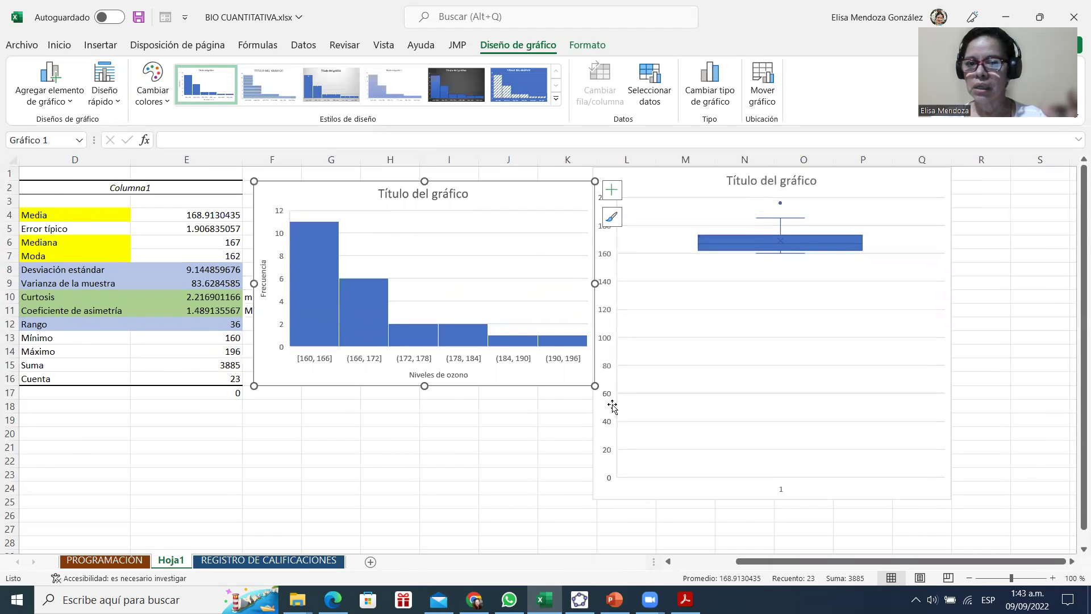
{"action": "left_click_drag", "start_coordinate": [595, 385], "coordinate": [584, 514]}
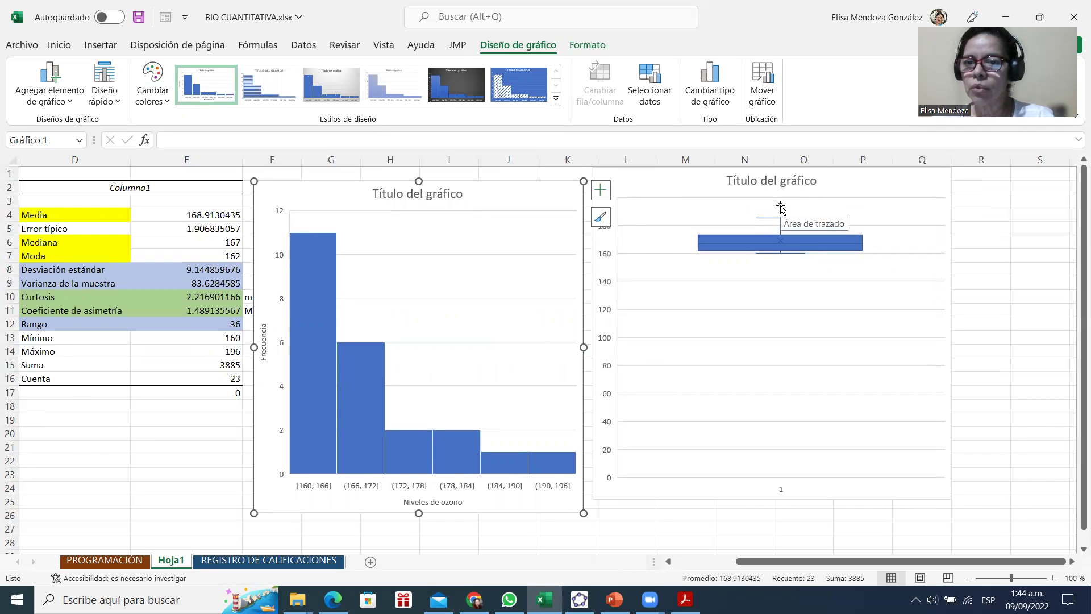
{"action": "mouse_move", "coordinate": [777, 222]}
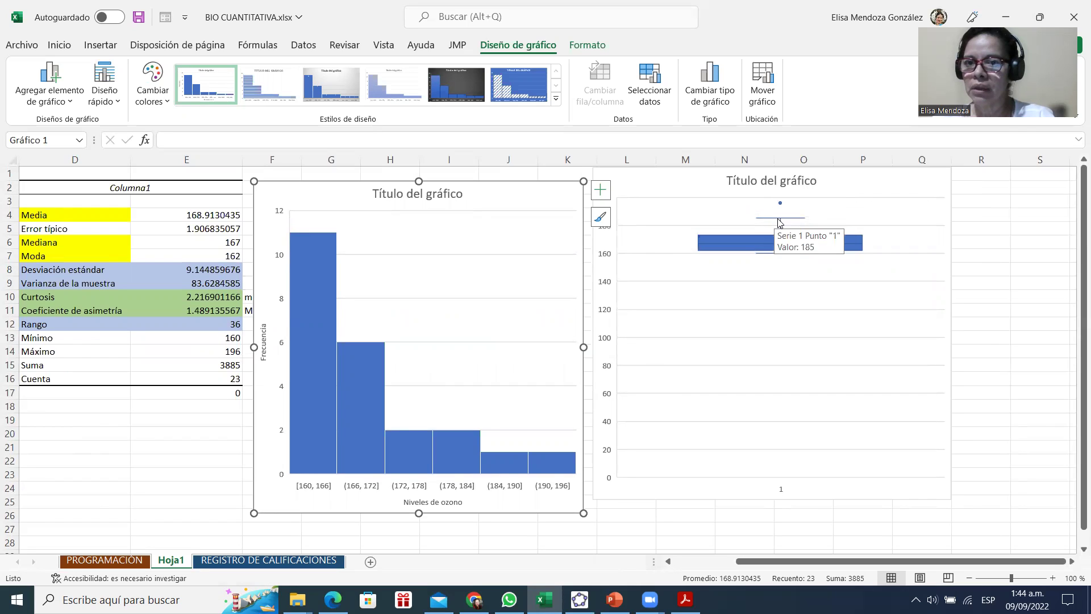